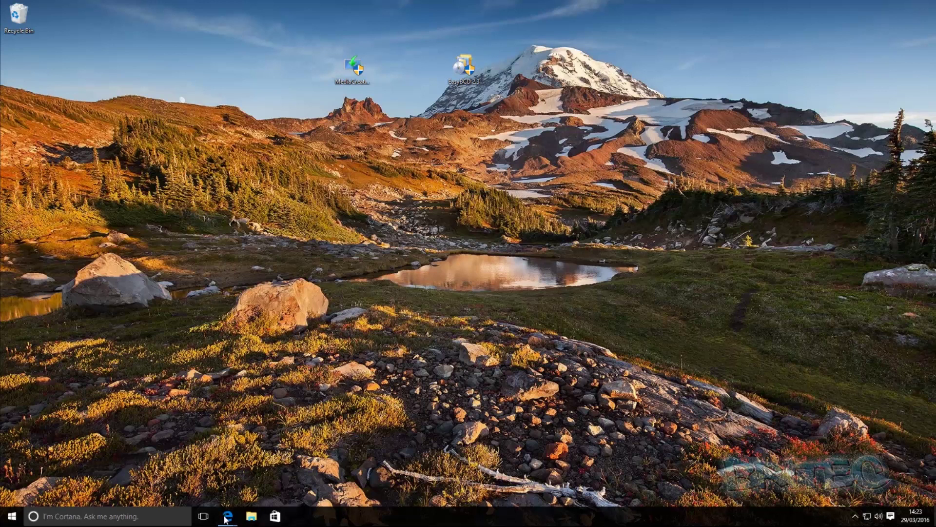
- Review the Windows 10 download page in the browser, then minimise it
{"action": "mouse_move", "coordinate": [228, 517]}
{"action": "left_click", "coordinate": [185, 468]}
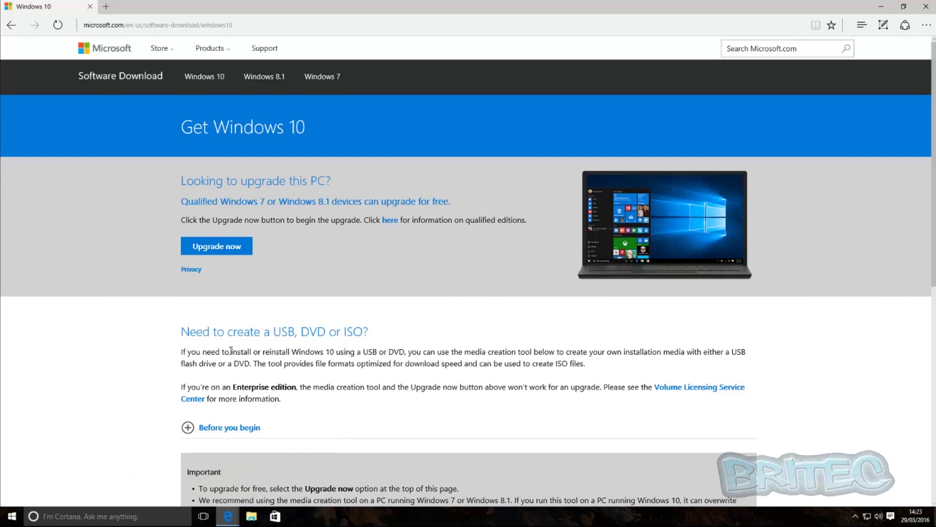
{"action": "scroll", "coordinate": [249, 347], "scroll_direction": "down", "scroll_amount": 3}
{"action": "scroll", "coordinate": [249, 347], "scroll_direction": "down", "scroll_amount": 2}
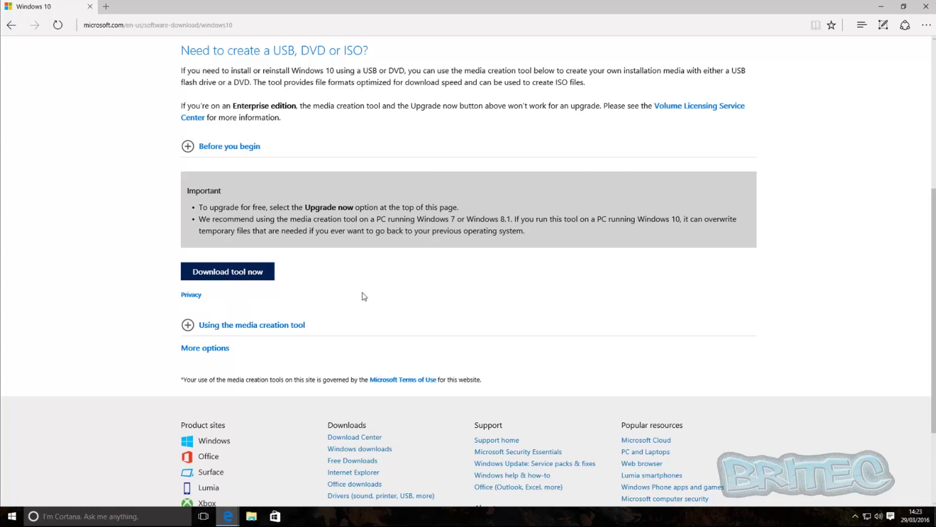
{"action": "scroll", "coordinate": [409, 298], "scroll_direction": "up", "scroll_amount": 5}
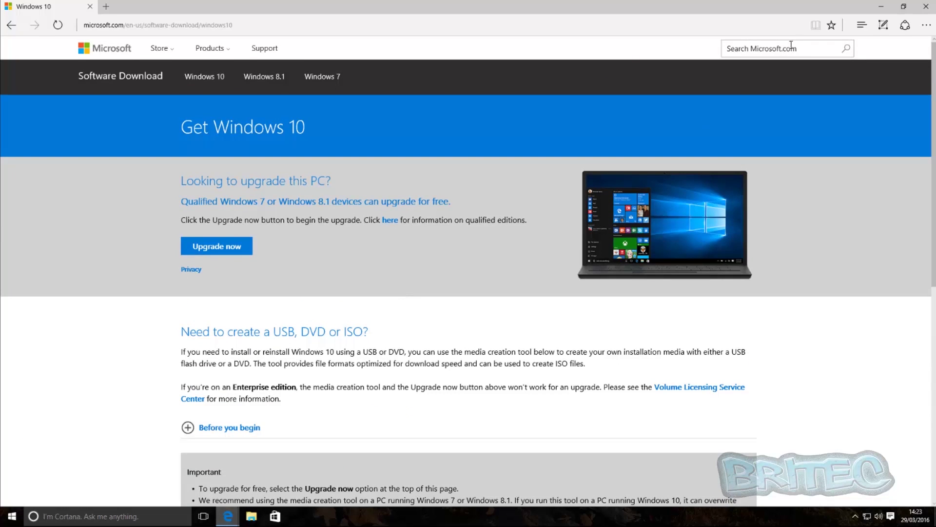
{"action": "left_click", "coordinate": [881, 6]}
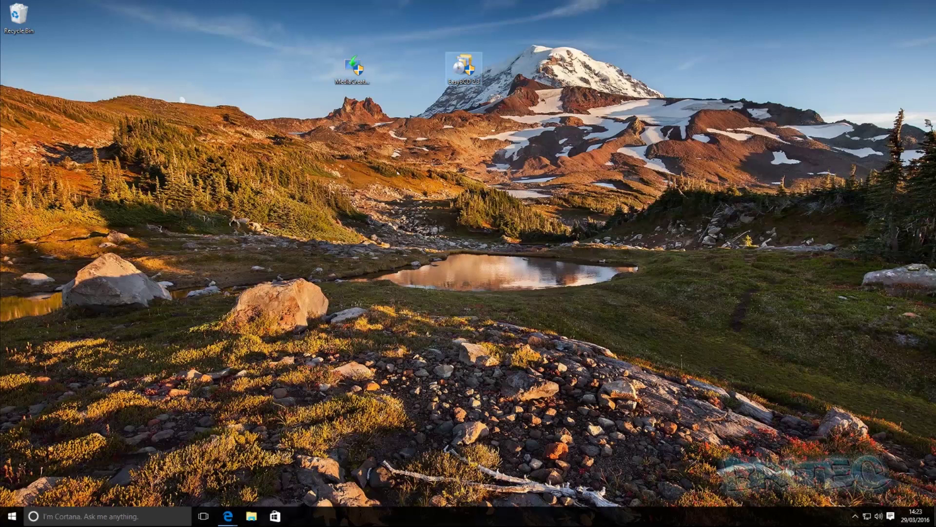
- Look over the EasyBCD website's pricing plans comparison, then minimise the browser
{"action": "mouse_move", "coordinate": [227, 516]}
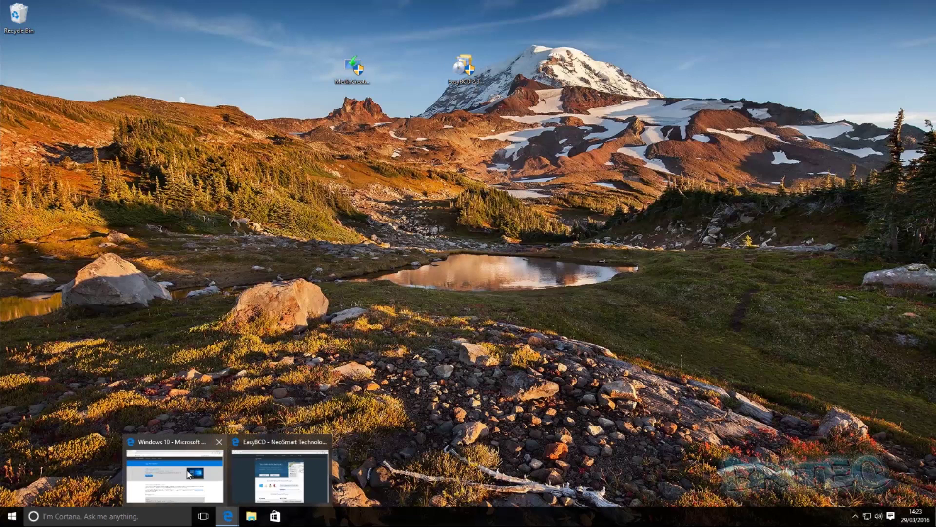
{"action": "left_click", "coordinate": [279, 473]}
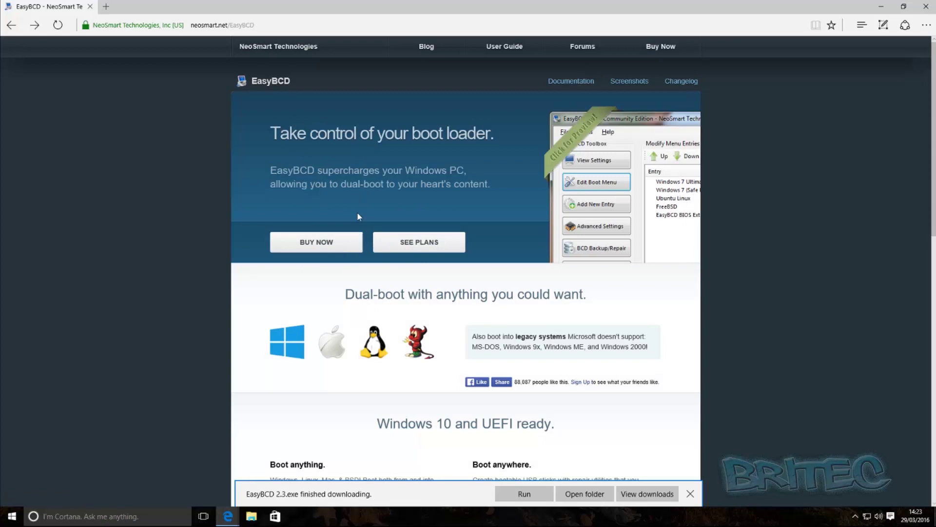
{"action": "left_click", "coordinate": [420, 248]}
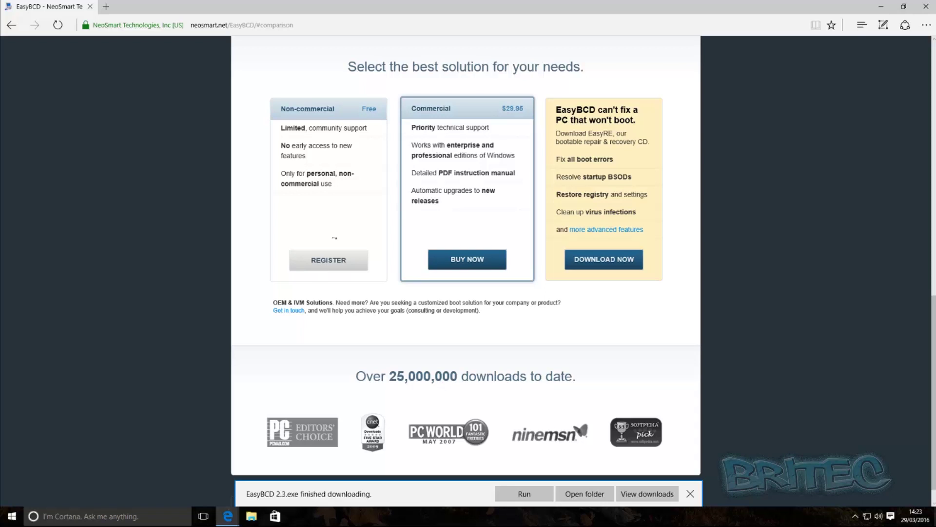
{"action": "left_click", "coordinate": [881, 9]}
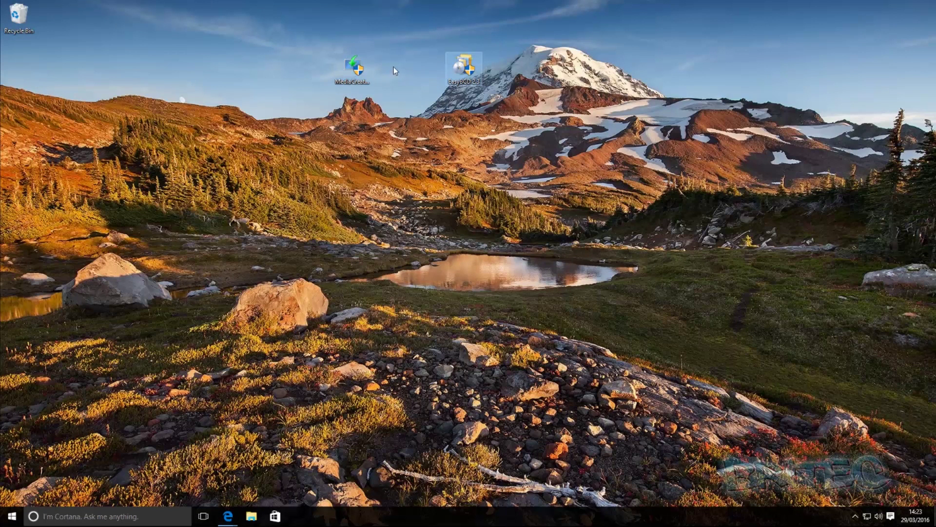
- Run MediaCreationTool as administrator and approve the User Account Control prompt
{"action": "left_click", "coordinate": [353, 68]}
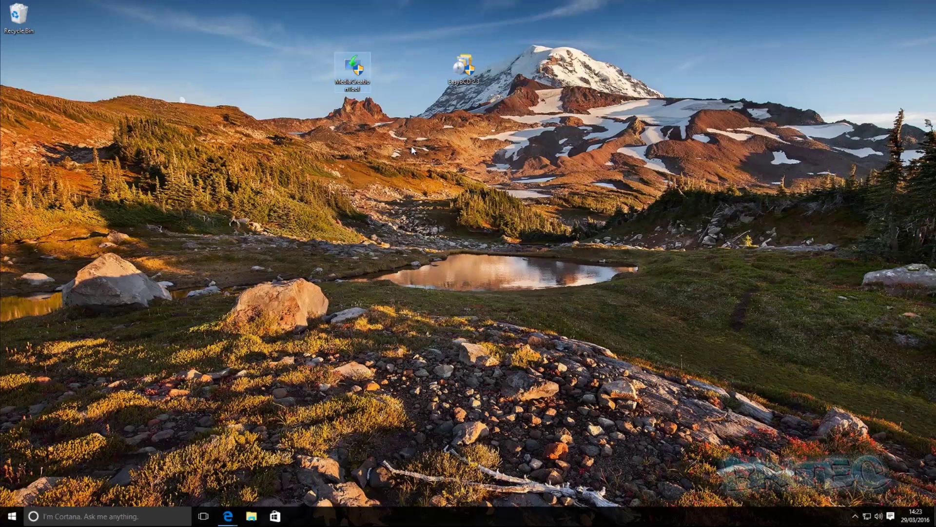
{"action": "right_click", "coordinate": [354, 68]}
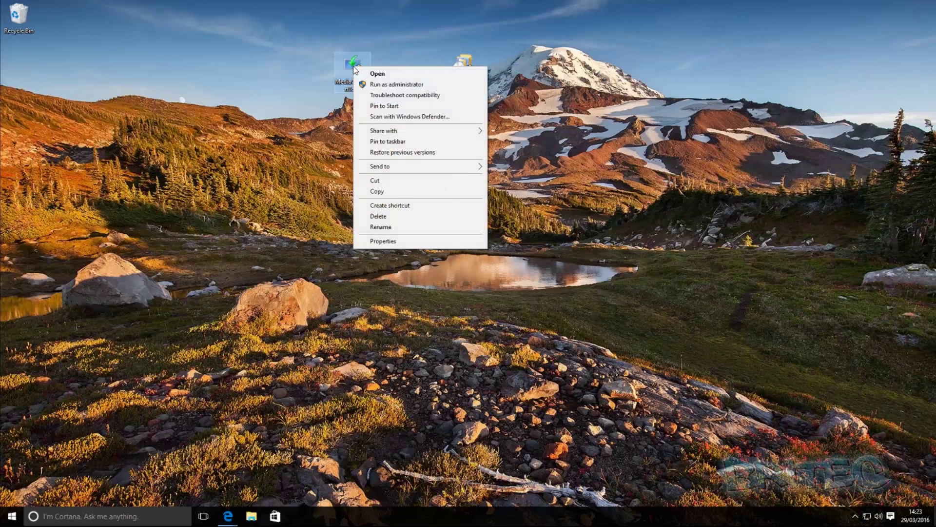
{"action": "left_click", "coordinate": [385, 85]}
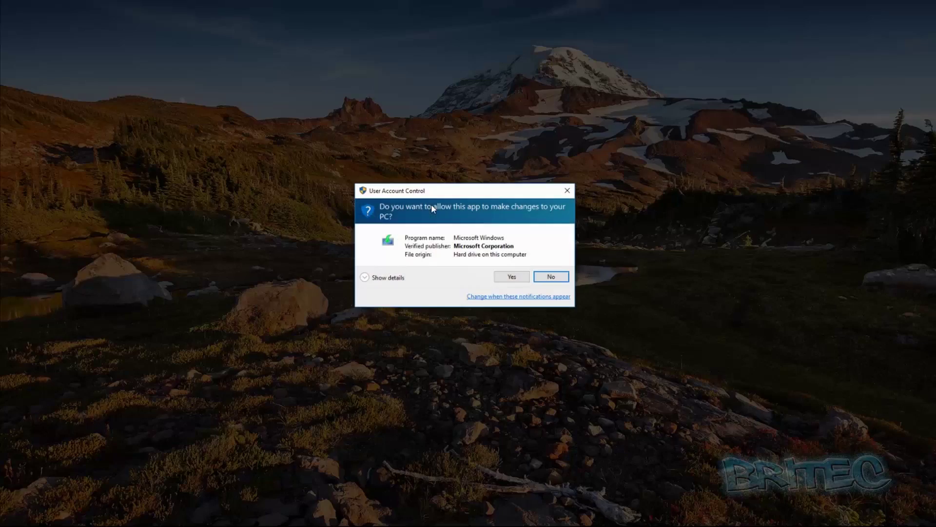
{"action": "left_click", "coordinate": [510, 278]}
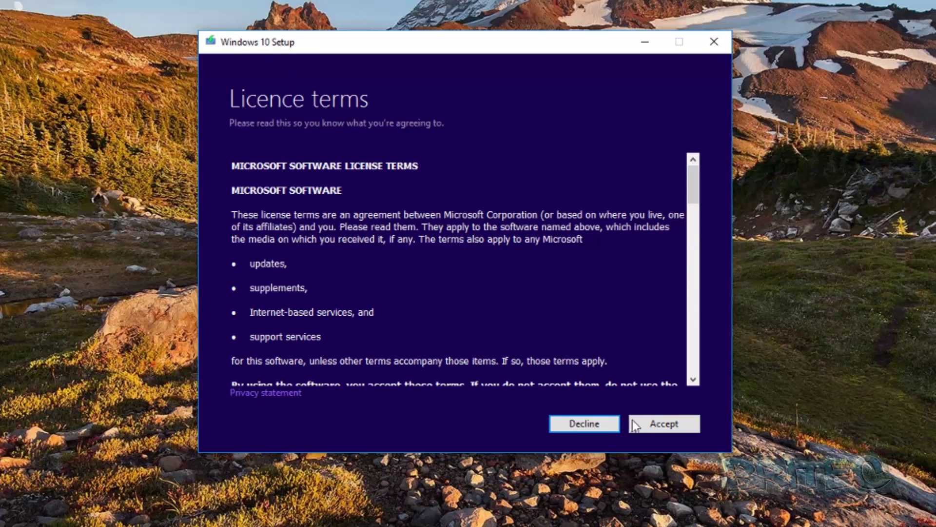
- Accept the licence terms and choose Create installation media for another PC
{"action": "left_click_drag", "start_coordinate": [694, 195], "coordinate": [698, 357]}
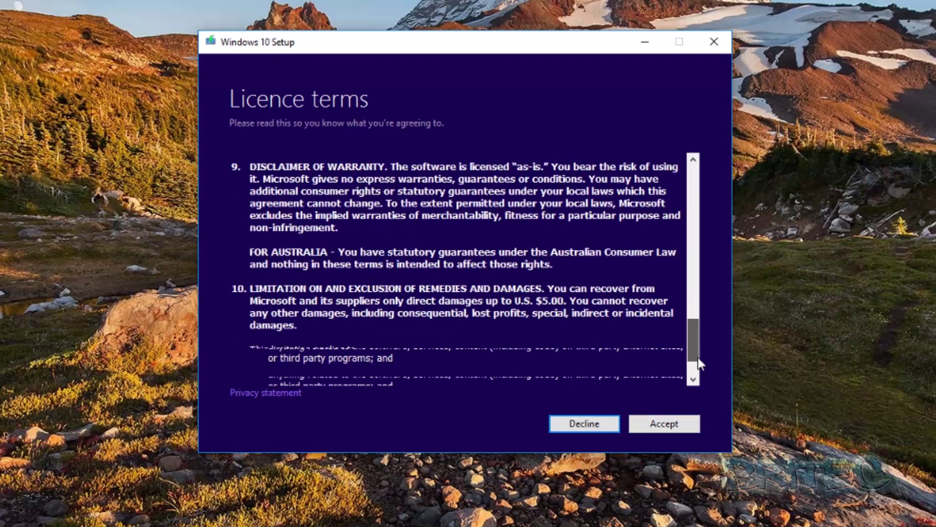
{"action": "left_click", "coordinate": [663, 419]}
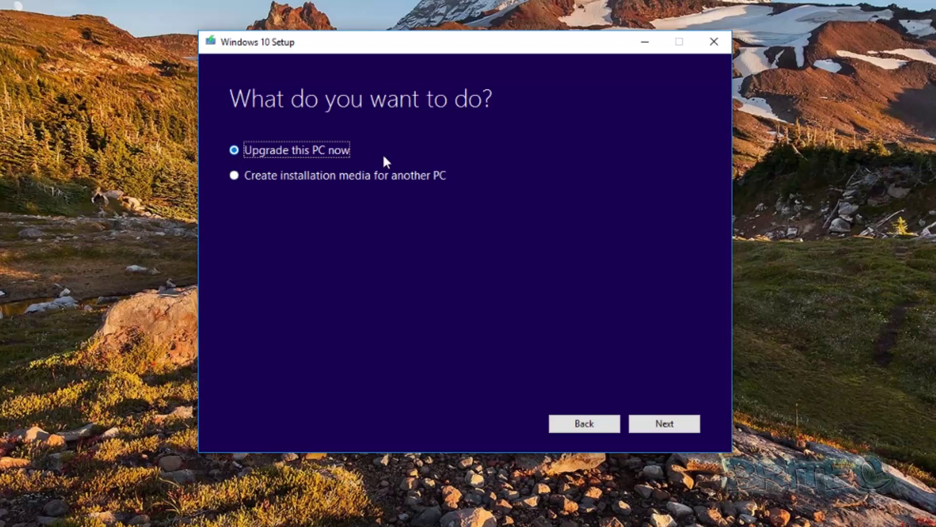
{"action": "left_click", "coordinate": [241, 175]}
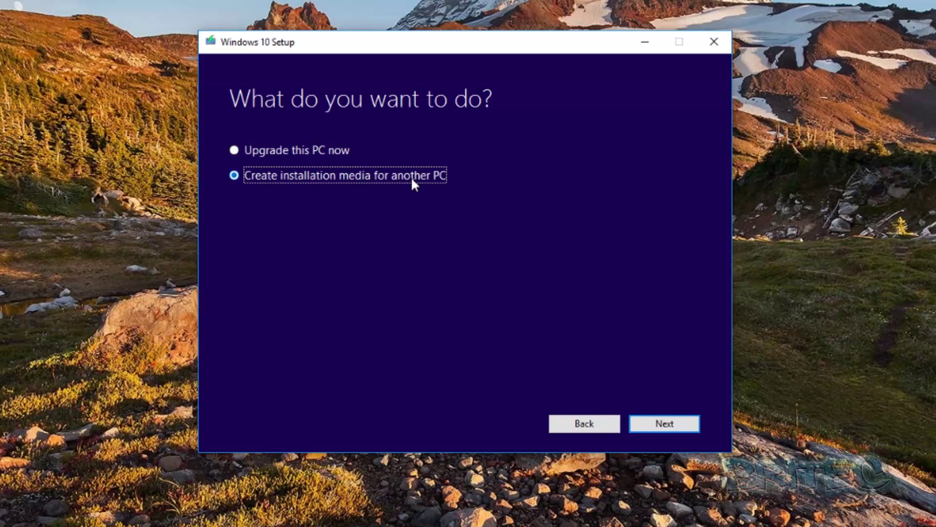
{"action": "left_click", "coordinate": [664, 426]}
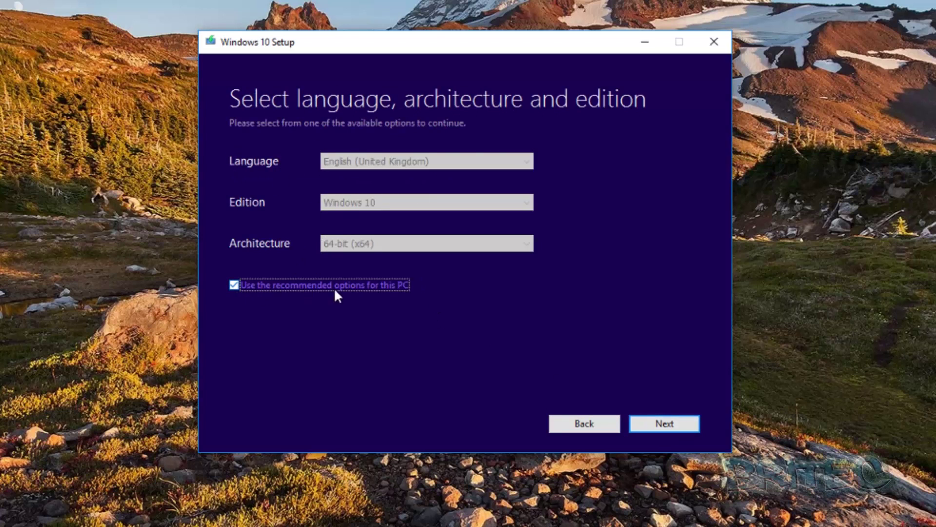
- Untick the recommended options and keep English (United Kingdom), Windows 10 edition, 64-bit (x64)
{"action": "left_click", "coordinate": [241, 287]}
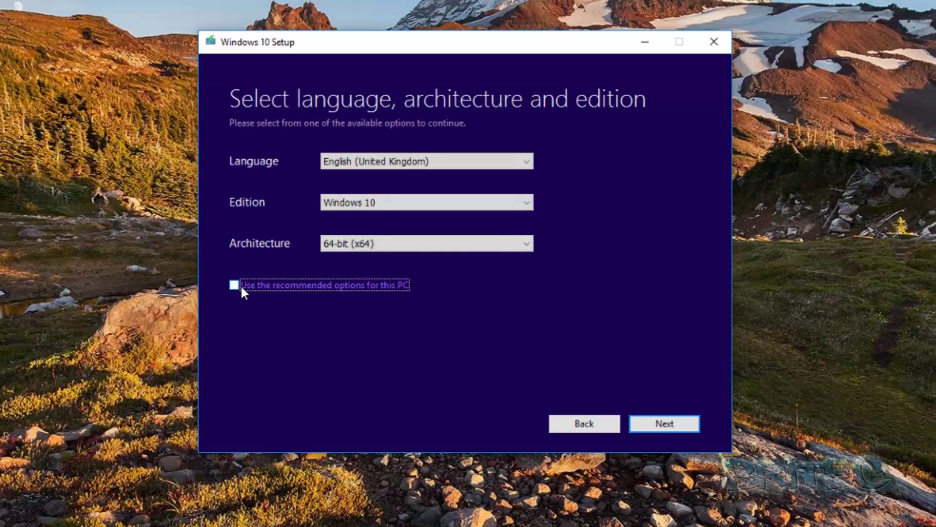
{"action": "left_click", "coordinate": [426, 203]}
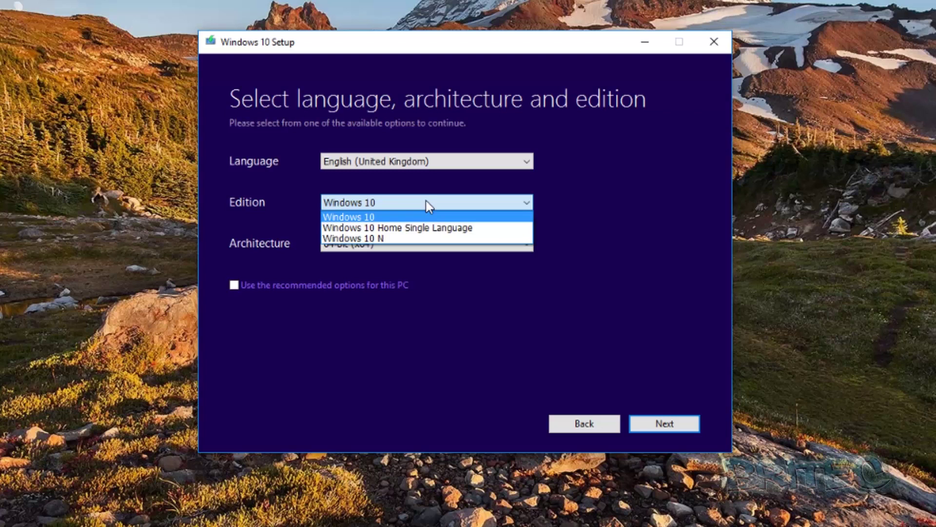
{"action": "left_click", "coordinate": [427, 203]}
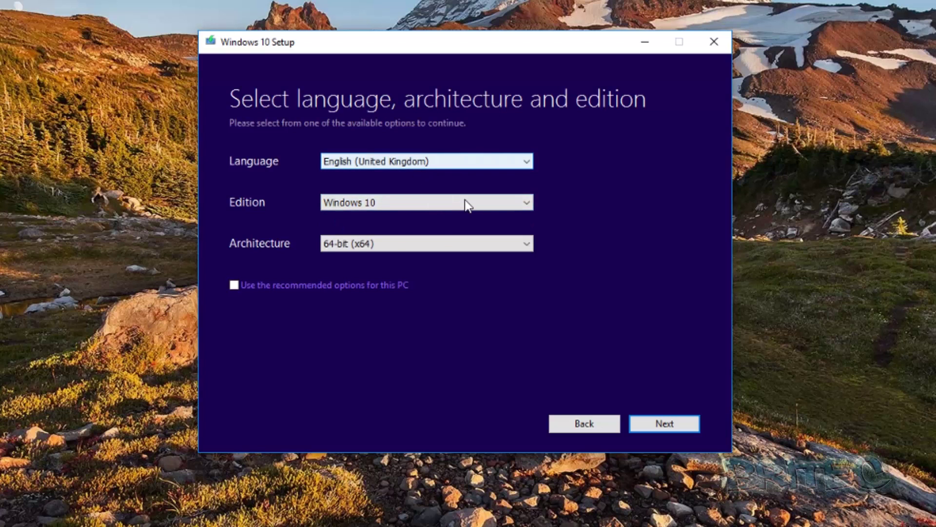
{"action": "left_click", "coordinate": [489, 203]}
{"action": "left_click", "coordinate": [490, 203]}
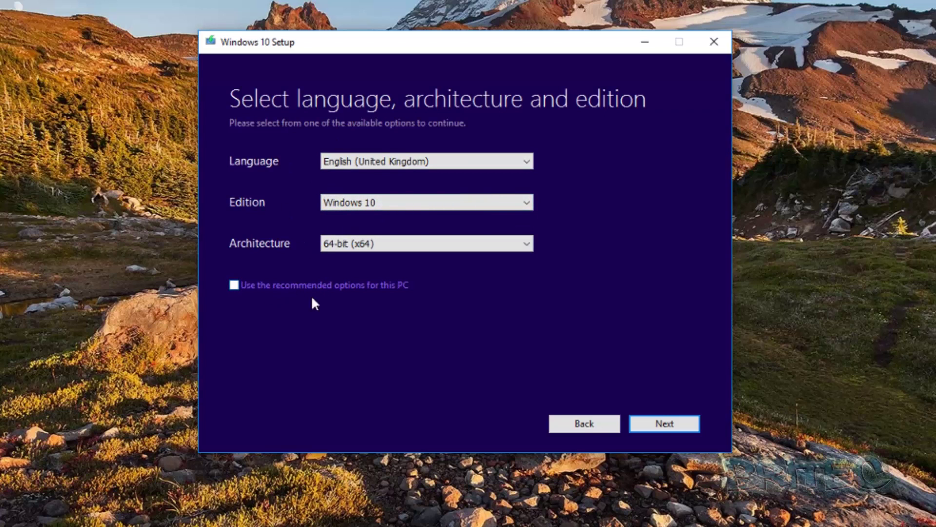
{"action": "left_click", "coordinate": [663, 431]}
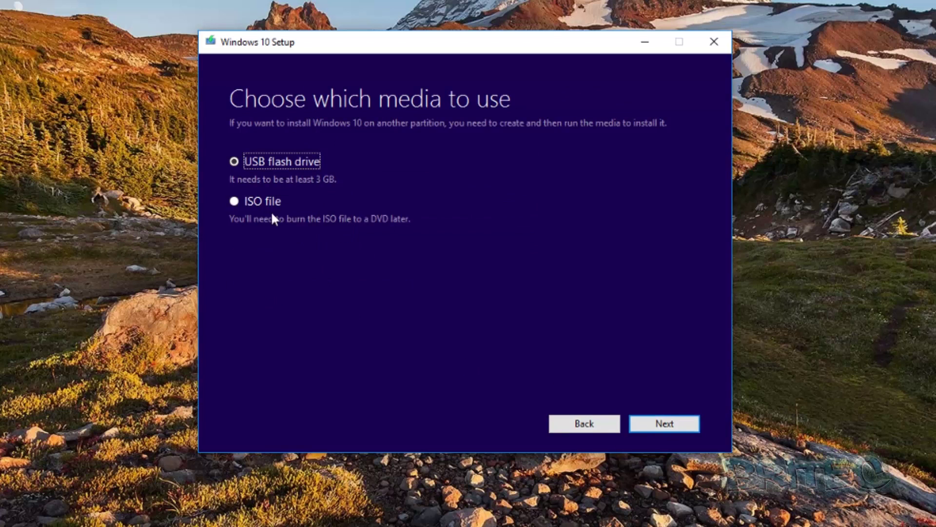
- Choose ISO file output and save it as Windows on the Desktop
{"action": "left_click", "coordinate": [261, 201]}
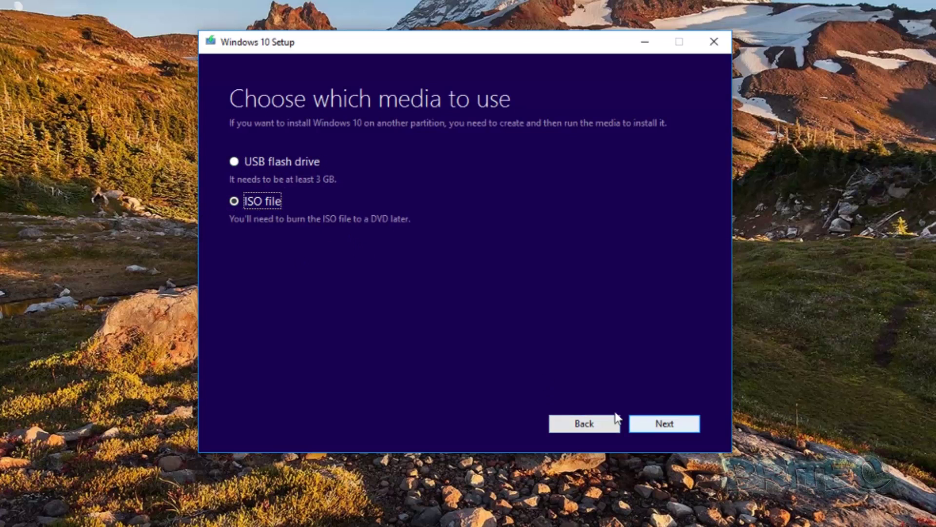
{"action": "left_click", "coordinate": [669, 425]}
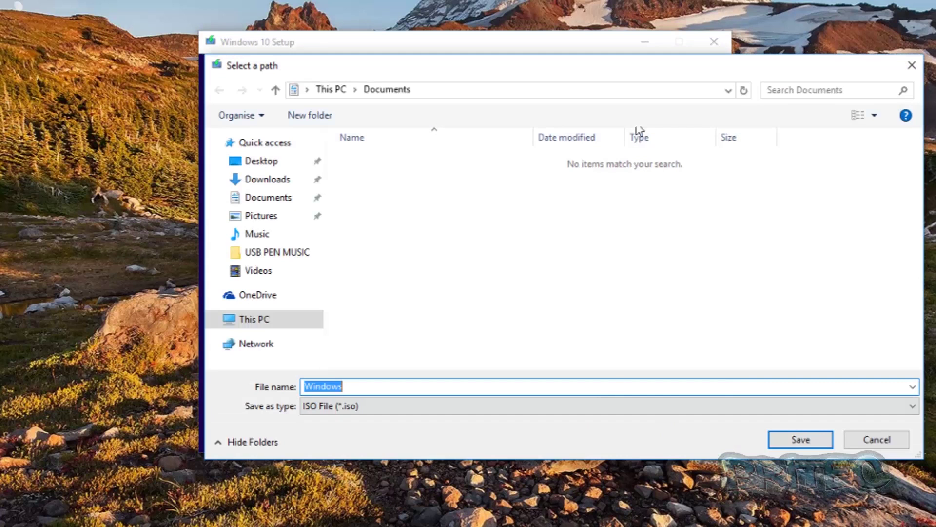
{"action": "left_click_drag", "start_coordinate": [639, 71], "coordinate": [524, 49]}
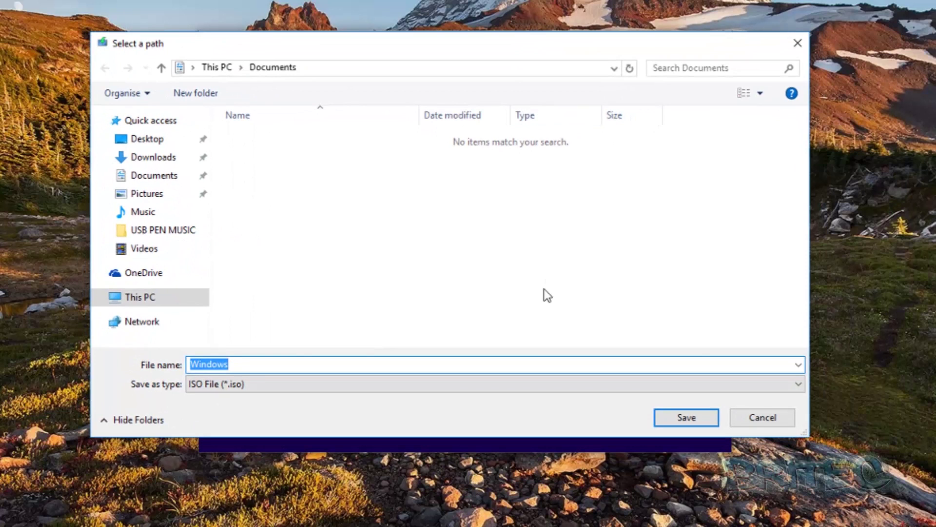
{"action": "left_click", "coordinate": [143, 140]}
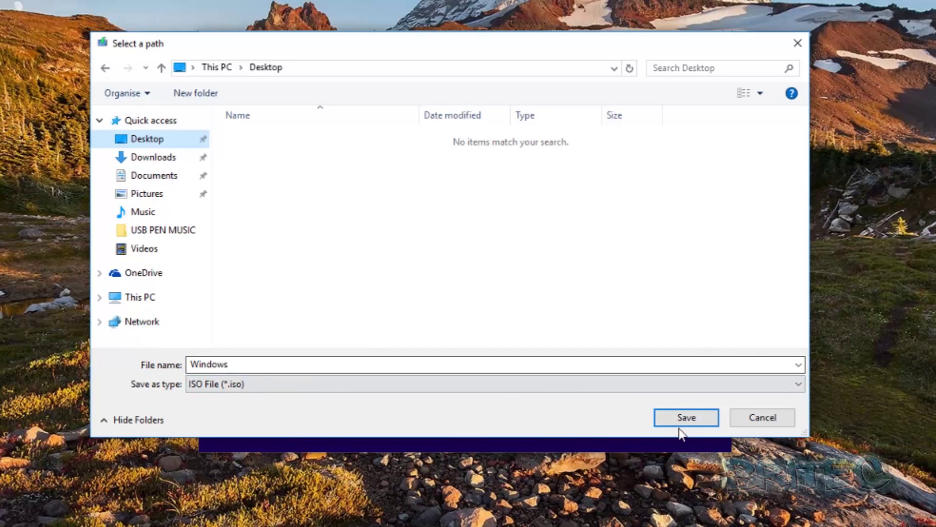
{"action": "left_click", "coordinate": [689, 419]}
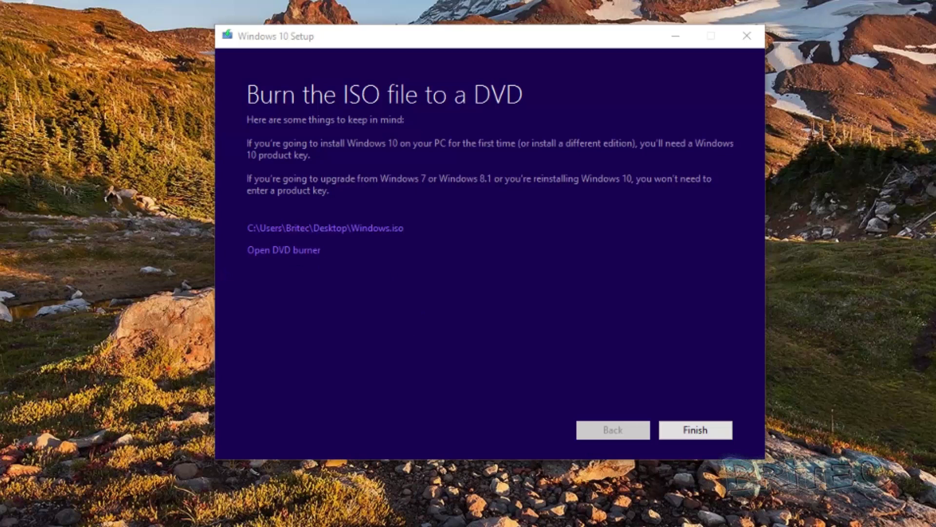
- Close the Media Creation Tool once Windows.iso is saved to the Desktop
{"action": "left_click", "coordinate": [696, 430]}
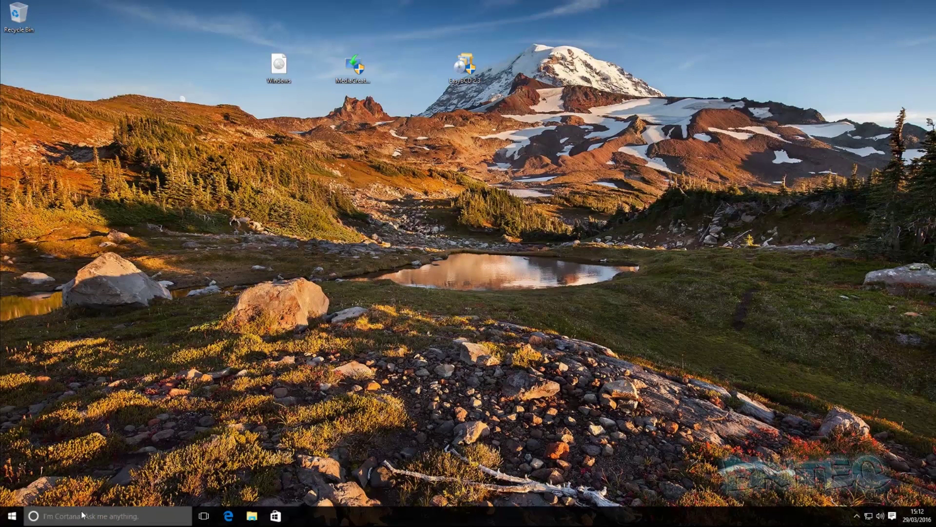
{"action": "right_click", "coordinate": [14, 518]}
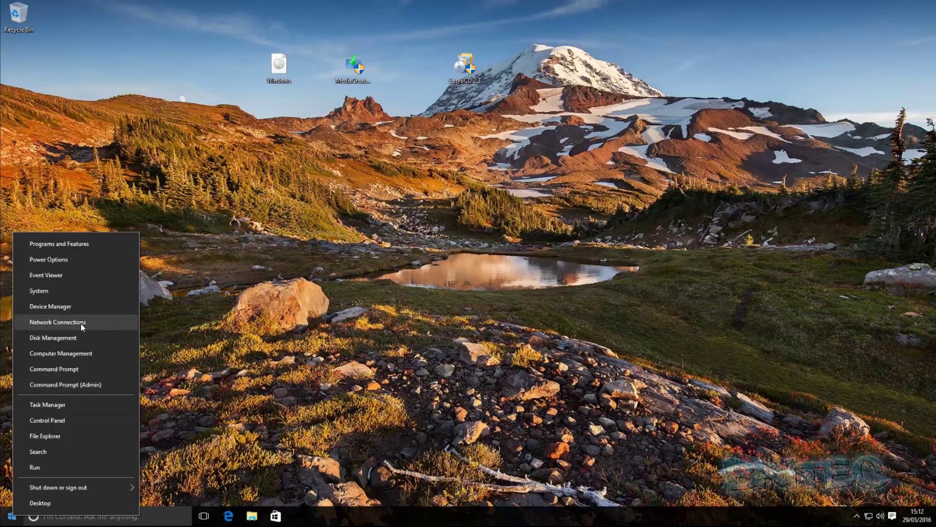
- Launch Disk Management and reposition its window to view Disk 0's partitions
{"action": "left_click", "coordinate": [78, 336]}
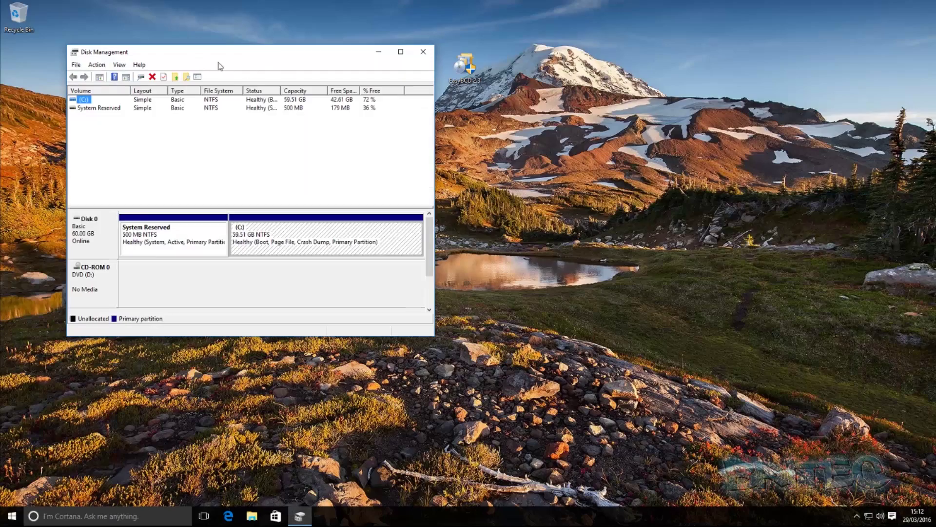
{"action": "left_click_drag", "start_coordinate": [230, 57], "coordinate": [410, 96]}
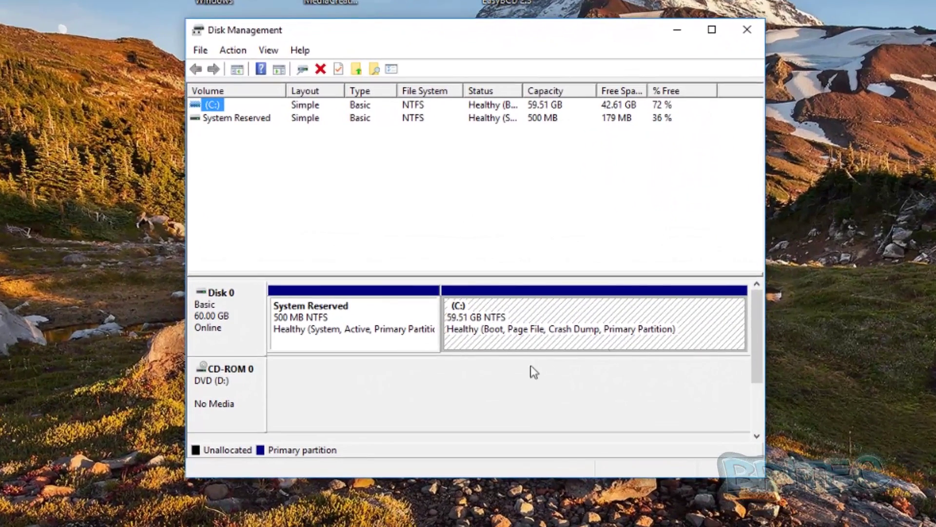
{"action": "left_click", "coordinate": [492, 318]}
- Shrink the C: partition by 10000 MB, leaving 9.77 GB unallocated
{"action": "right_click", "coordinate": [520, 315]}
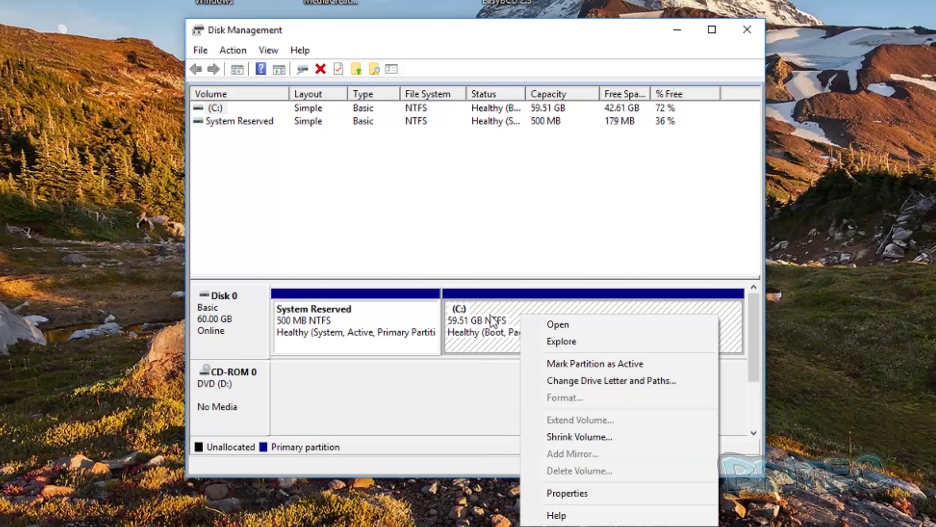
{"action": "left_click", "coordinate": [570, 436]}
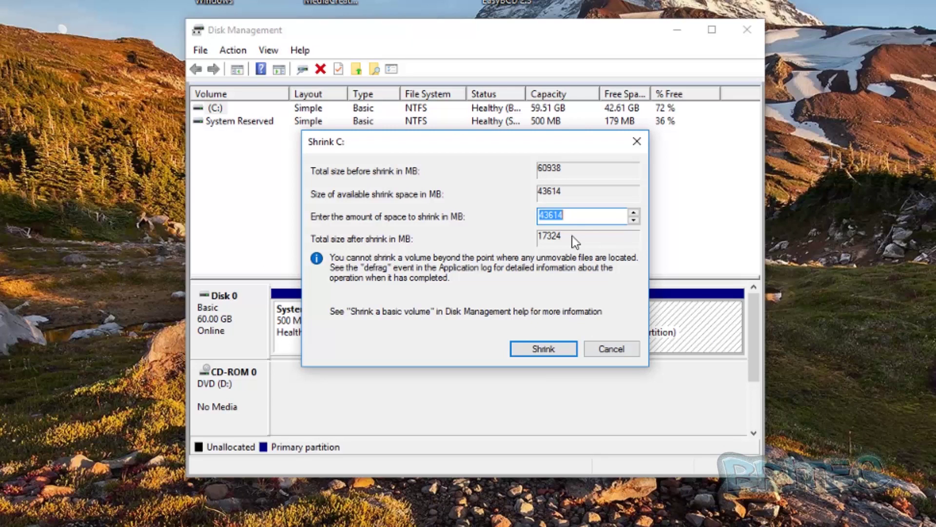
{"action": "left_click_drag", "start_coordinate": [576, 215], "coordinate": [515, 213]}
{"action": "type", "text": "10000"}
{"action": "left_click", "coordinate": [543, 349]}
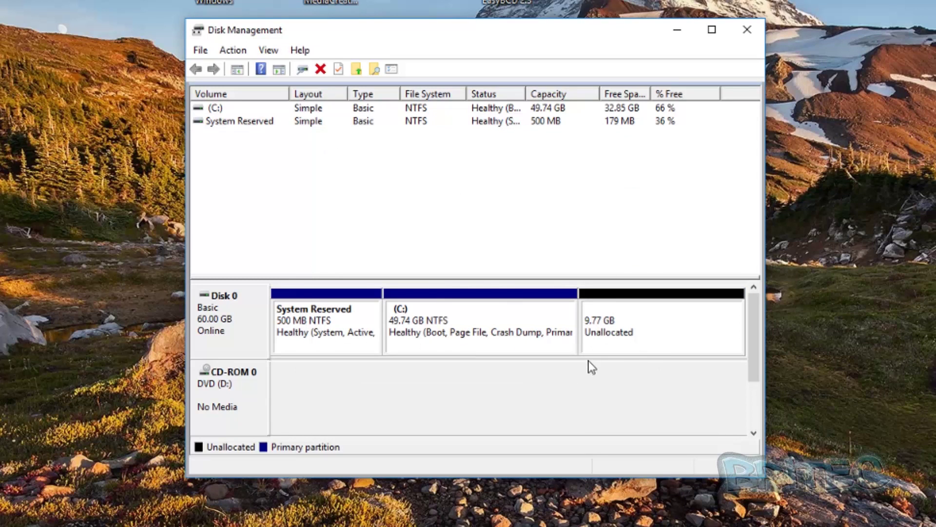
- Start a new simple volume on the unallocated space, keeping 9999 MB and drive letter E
{"action": "left_click", "coordinate": [624, 321]}
{"action": "right_click", "coordinate": [625, 319]}
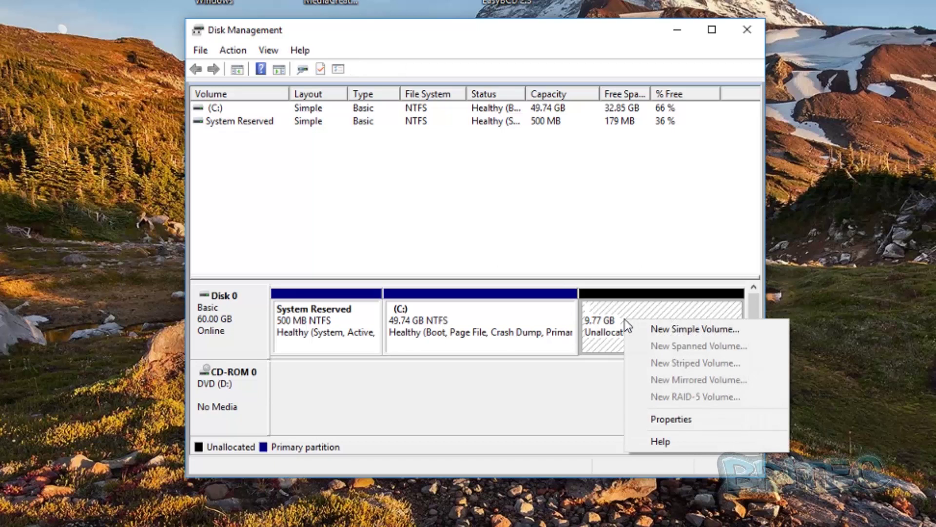
{"action": "left_click", "coordinate": [672, 329]}
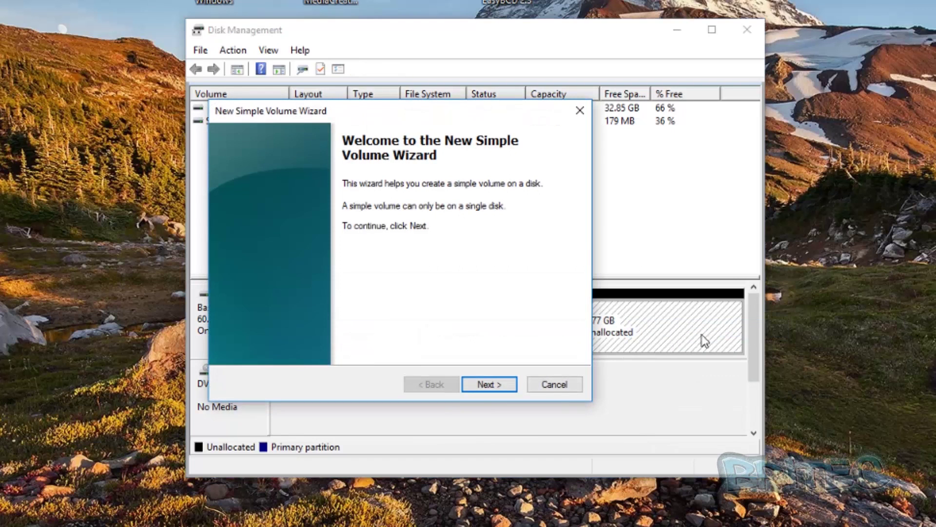
{"action": "left_click_drag", "start_coordinate": [396, 110], "coordinate": [477, 150]}
{"action": "left_click", "coordinate": [581, 426]}
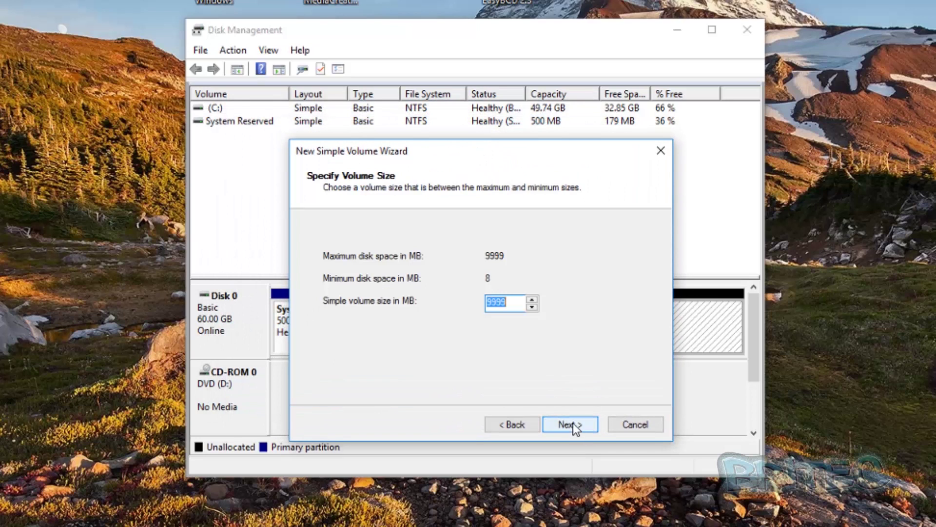
{"action": "left_click", "coordinate": [582, 432]}
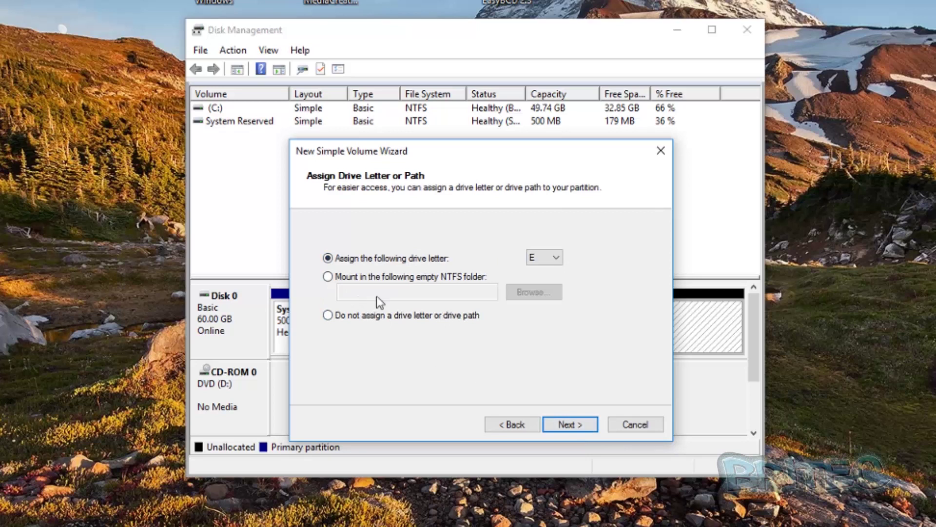
{"action": "left_click", "coordinate": [570, 424]}
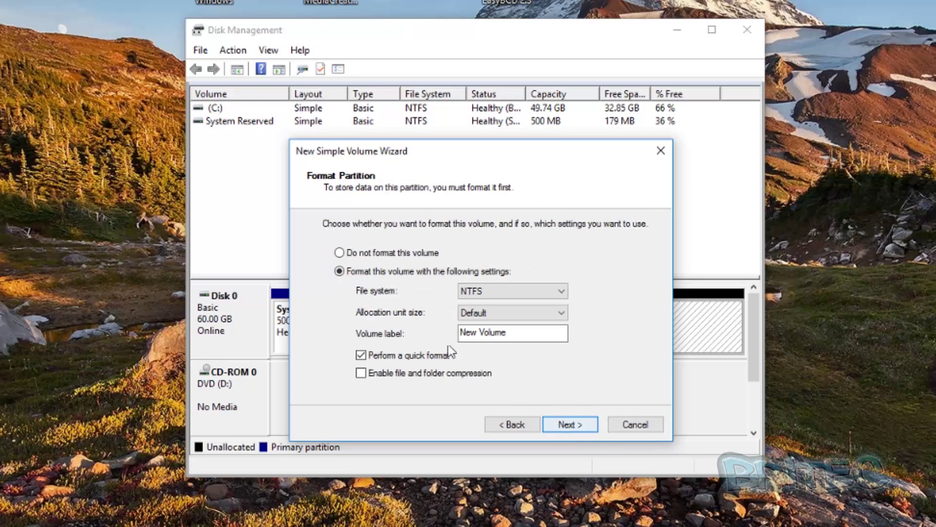
- Label the NTFS volume Recovery, finish the wizard, and close Disk Management
{"action": "left_click_drag", "start_coordinate": [522, 330], "coordinate": [389, 322]}
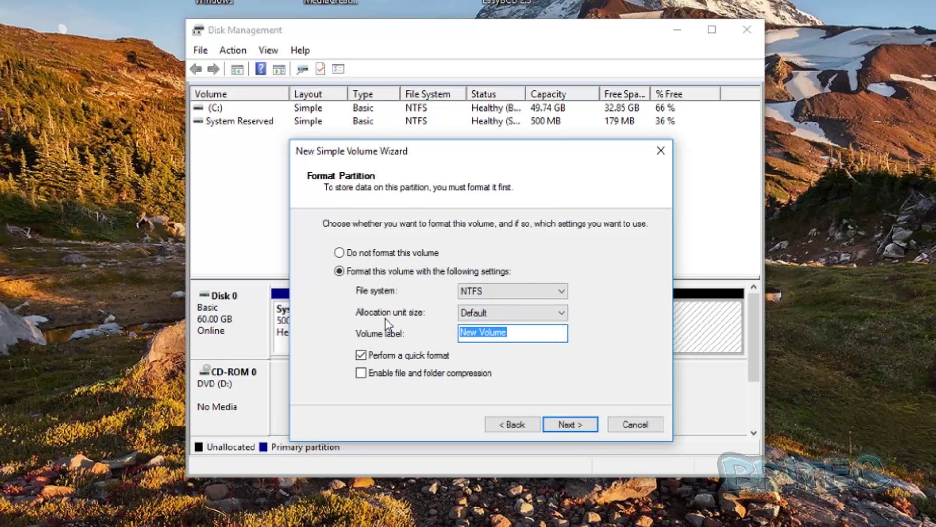
{"action": "type", "text": "Recovery"}
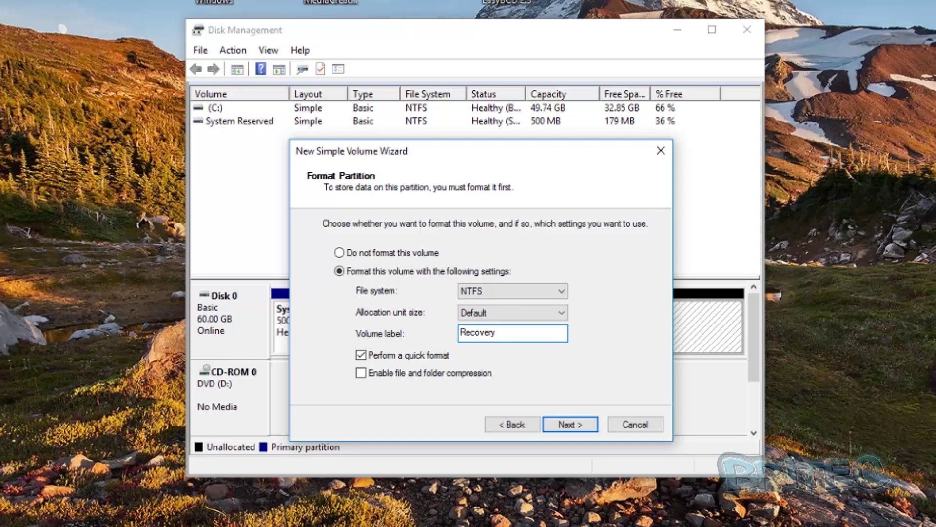
{"action": "left_click", "coordinate": [569, 424]}
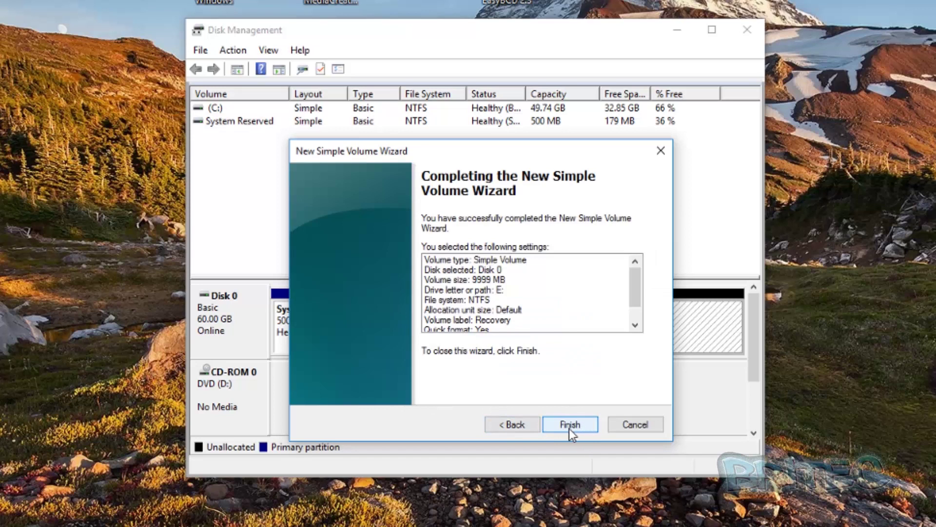
{"action": "left_click", "coordinate": [569, 425]}
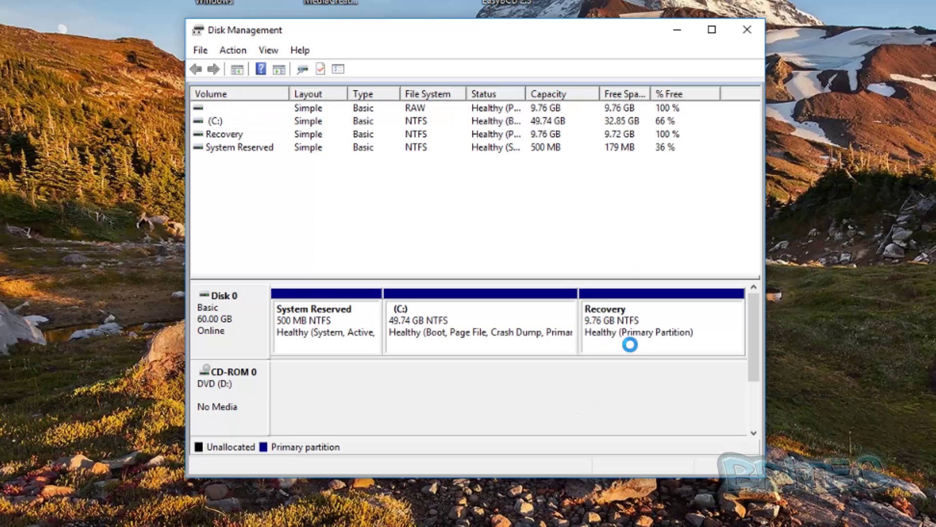
{"action": "left_click", "coordinate": [747, 29]}
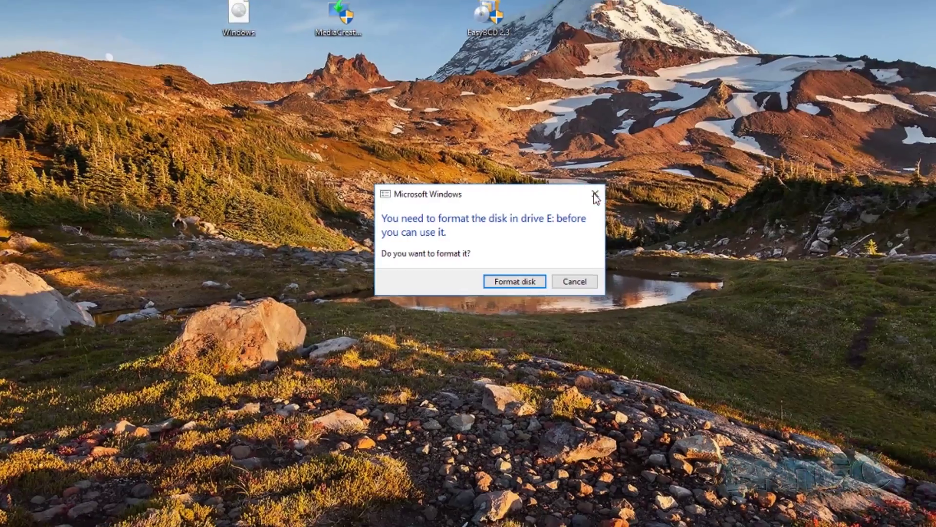
{"action": "left_click", "coordinate": [632, 189]}
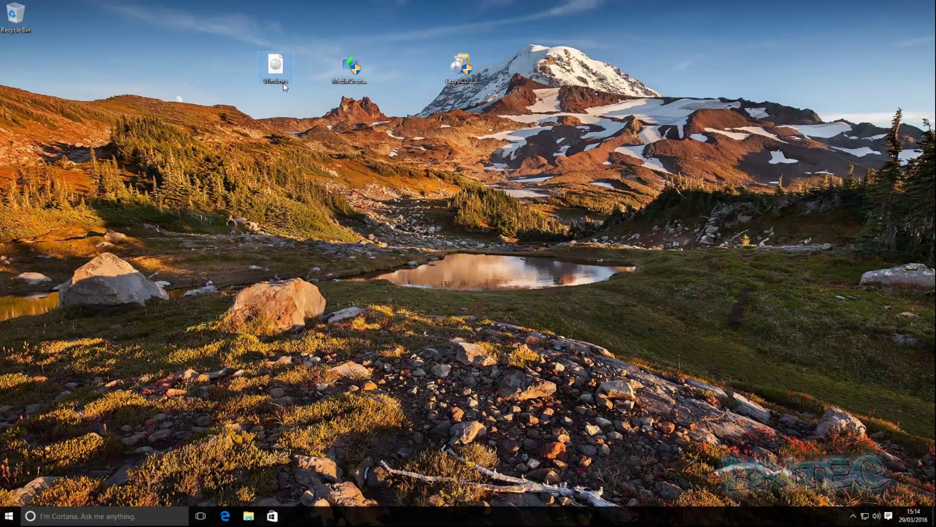
- Mount the Windows ISO snapped left, and open Recovery (E:) in a second Explorer window
{"action": "double_click", "coordinate": [276, 67]}
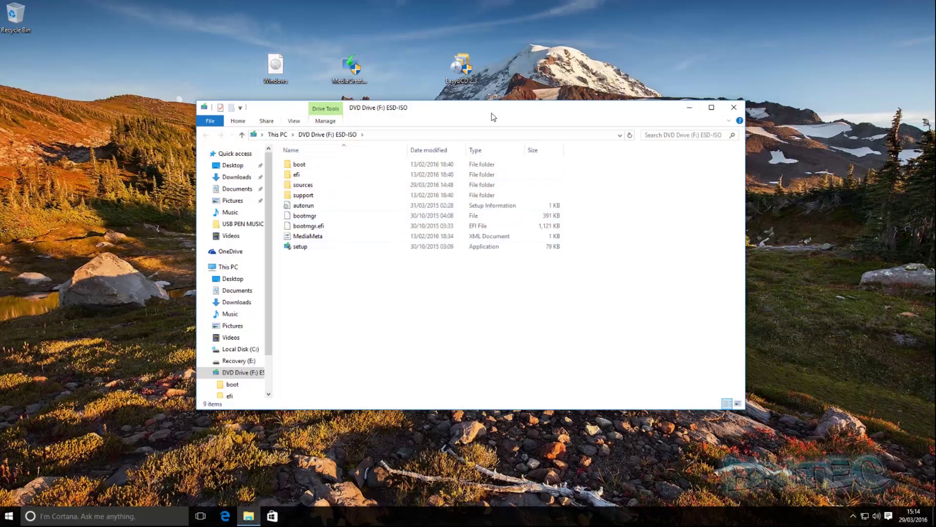
{"action": "left_click_drag", "start_coordinate": [490, 111], "coordinate": [1, 103]}
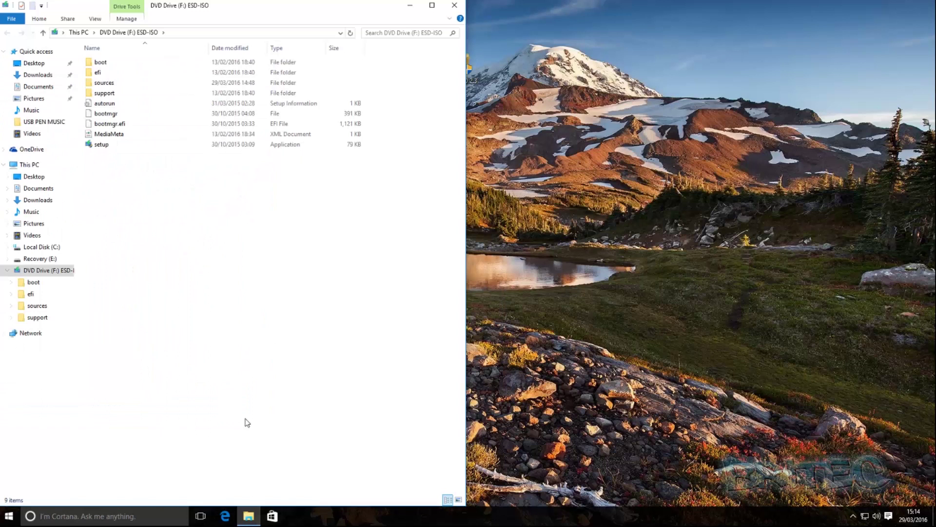
{"action": "right_click", "coordinate": [7, 520]}
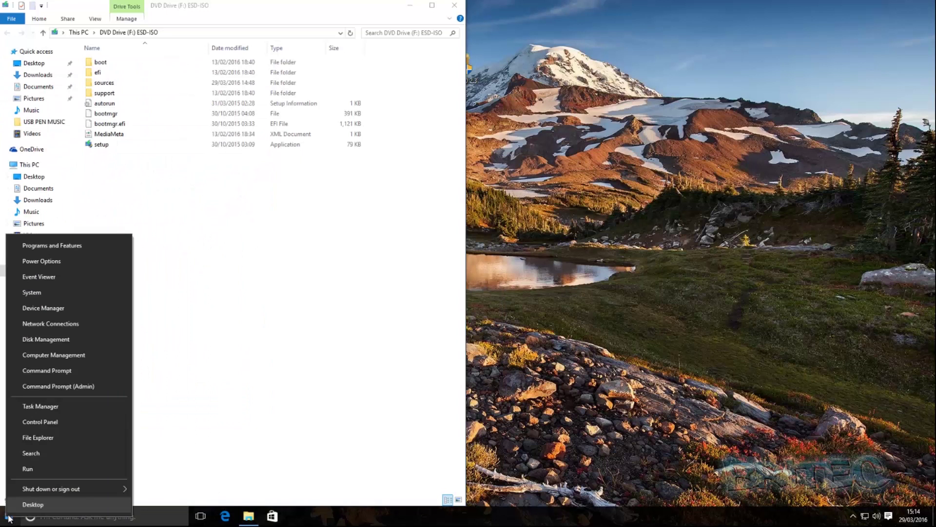
{"action": "left_click", "coordinate": [56, 440]}
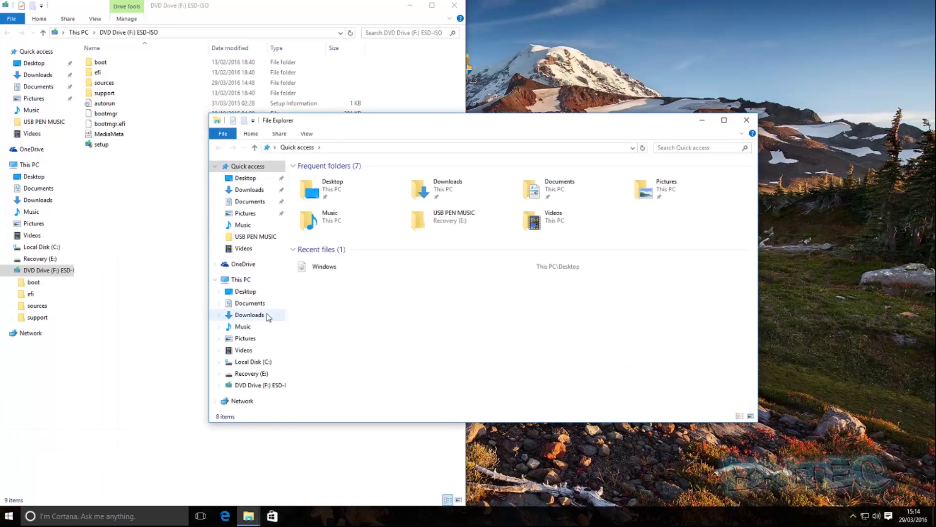
{"action": "left_click", "coordinate": [241, 279]}
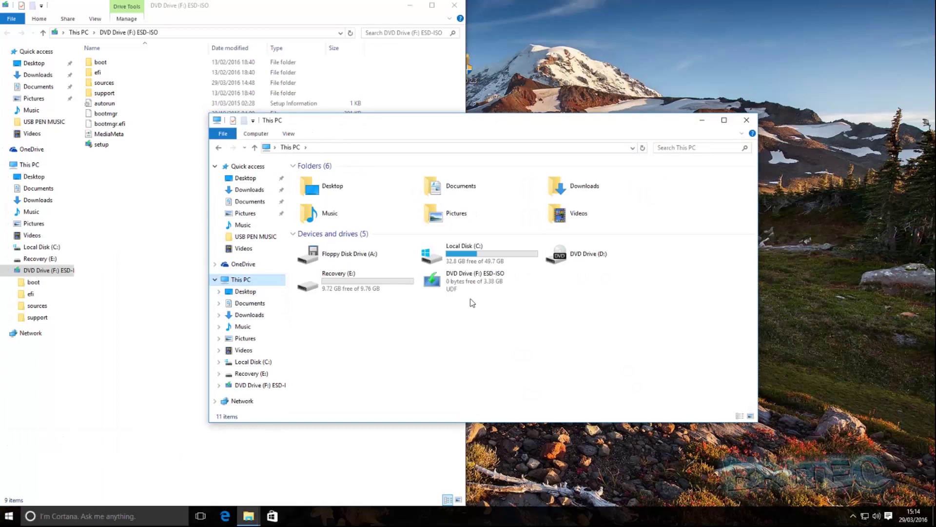
{"action": "double_click", "coordinate": [341, 283]}
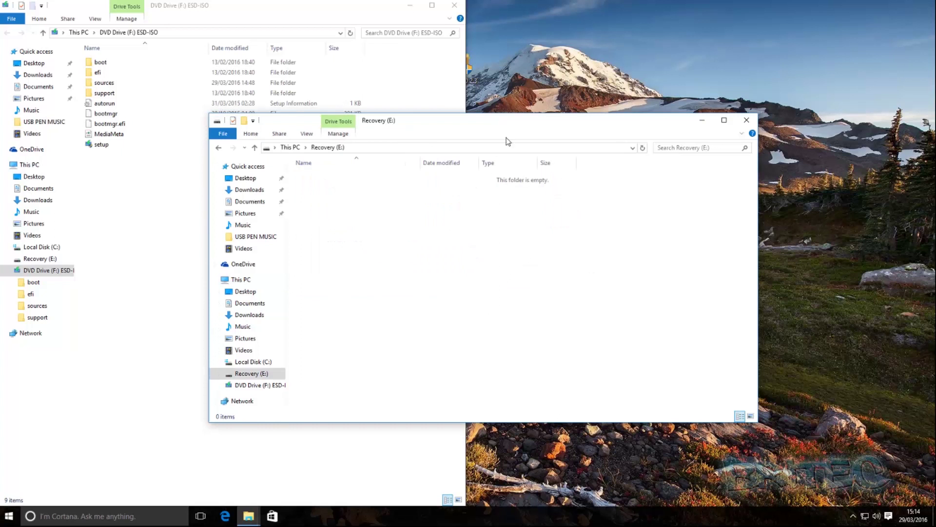
- Copy all nine items from the ISO onto the Recovery (E:) drive
{"action": "left_click_drag", "start_coordinate": [458, 126], "coordinate": [931, 114]}
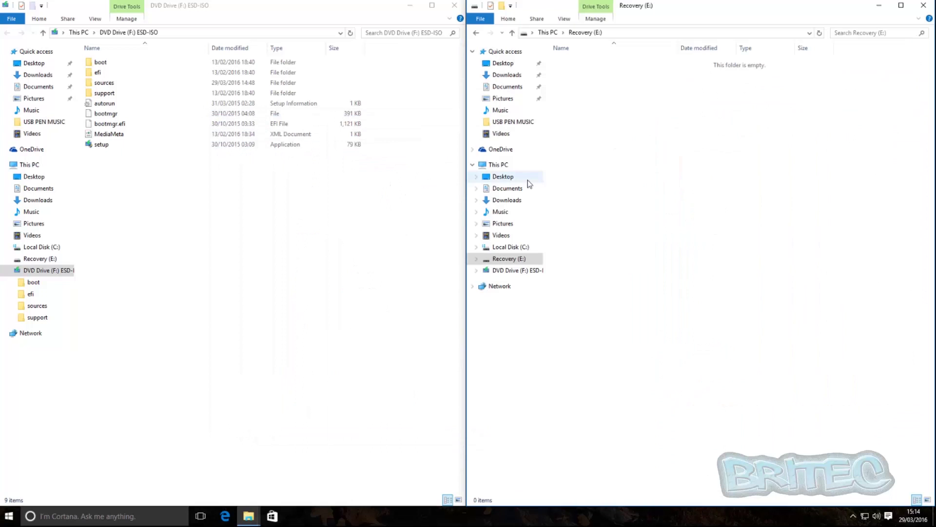
{"action": "left_click_drag", "start_coordinate": [158, 195], "coordinate": [84, 58]}
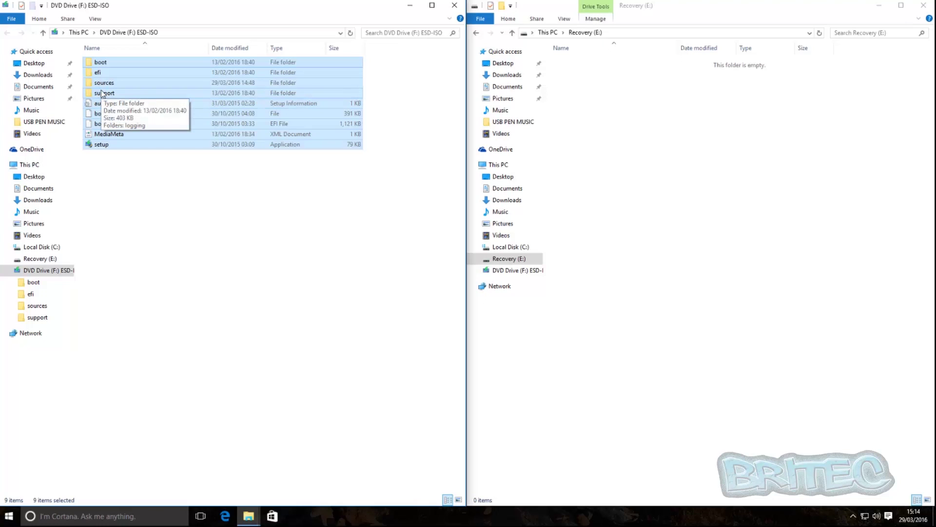
{"action": "left_click_drag", "start_coordinate": [102, 94], "coordinate": [650, 180]}
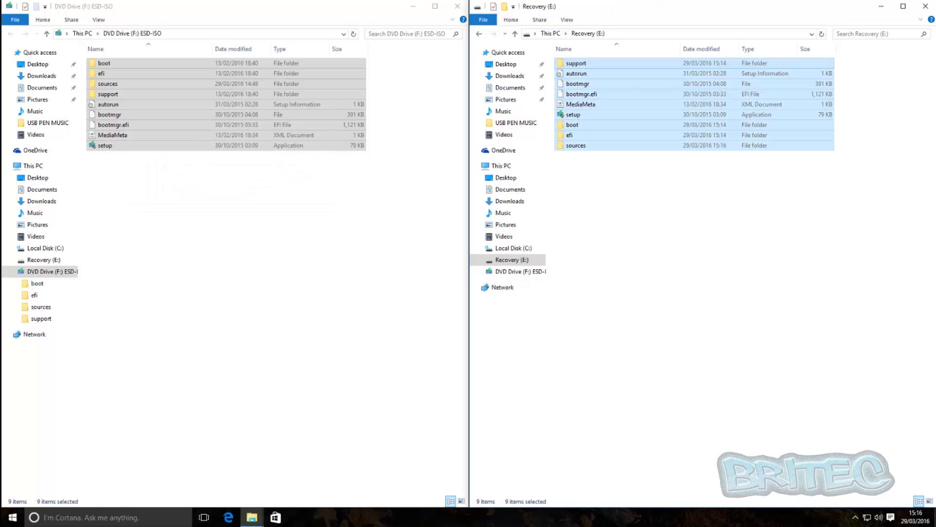
- Clear the selection and close both the Recovery (E:) and DVD drive windows
{"action": "left_click", "coordinate": [588, 414]}
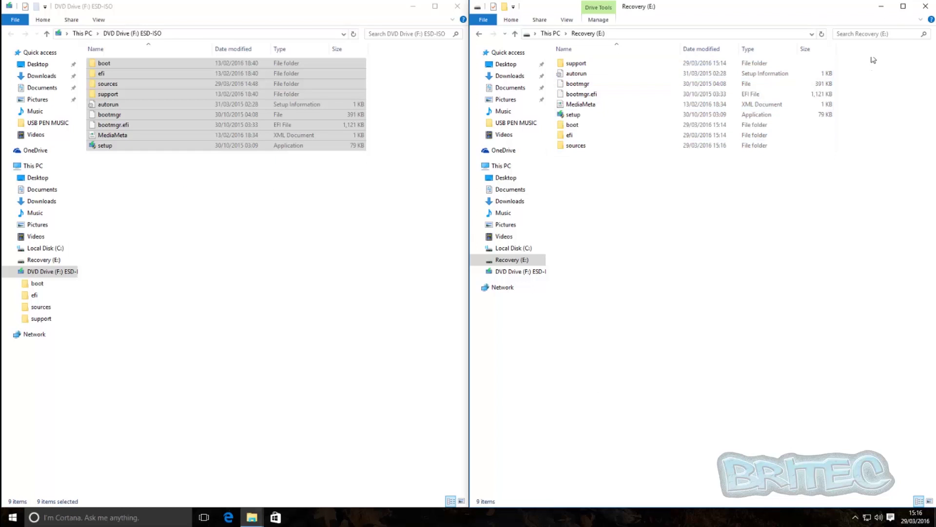
{"action": "left_click", "coordinate": [926, 6]}
{"action": "left_click", "coordinate": [458, 7]}
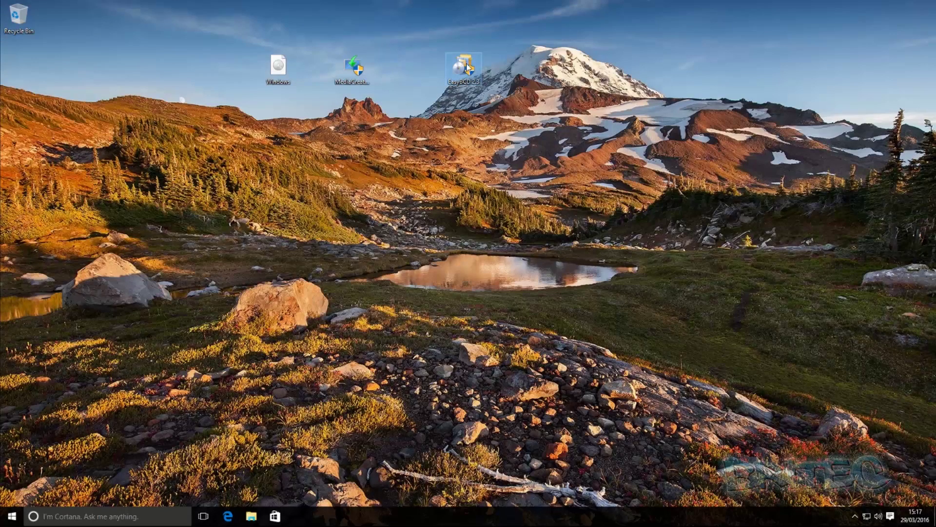
- Install EasyBCD 2.3 with the default components and launch it in English
{"action": "double_click", "coordinate": [467, 66]}
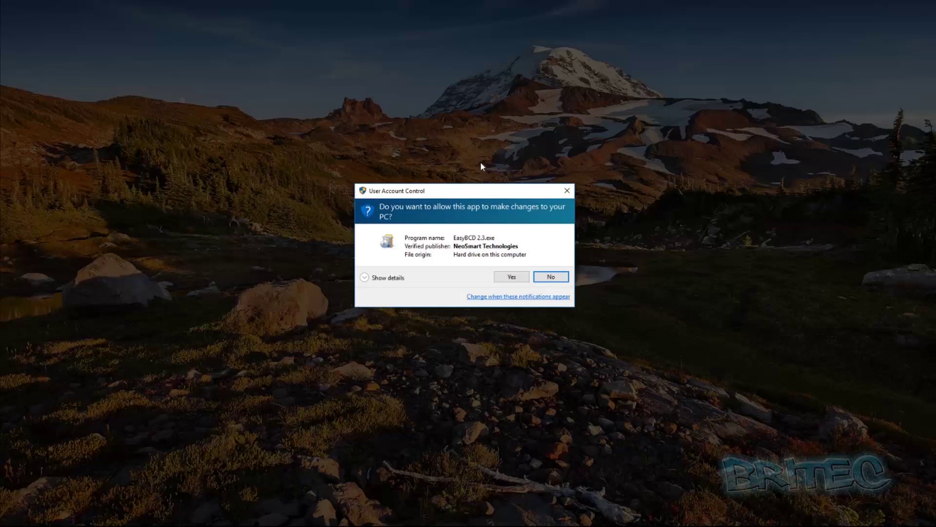
{"action": "left_click", "coordinate": [507, 279]}
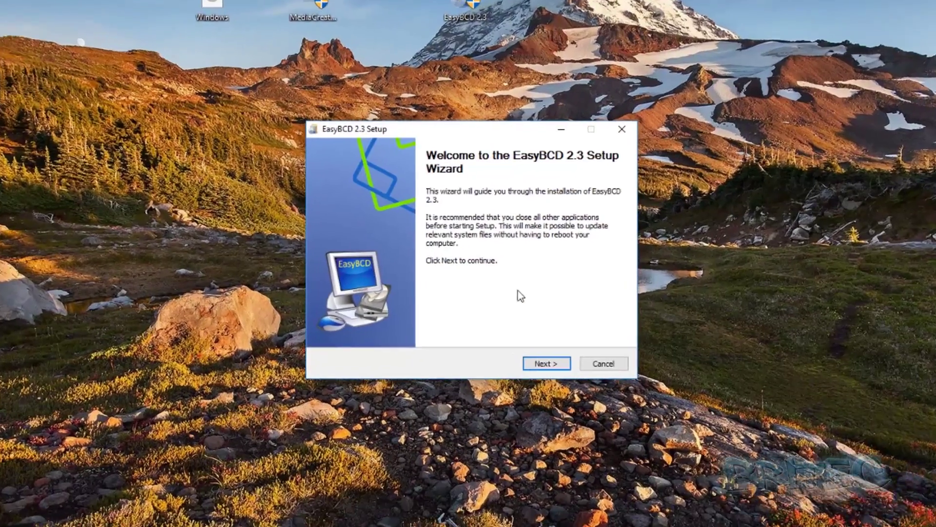
{"action": "left_click", "coordinate": [546, 363]}
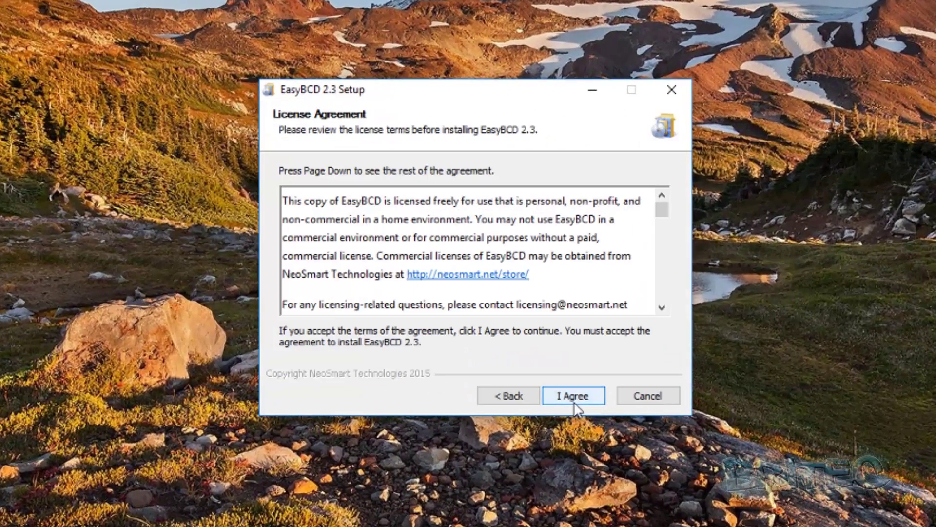
{"action": "left_click", "coordinate": [574, 401]}
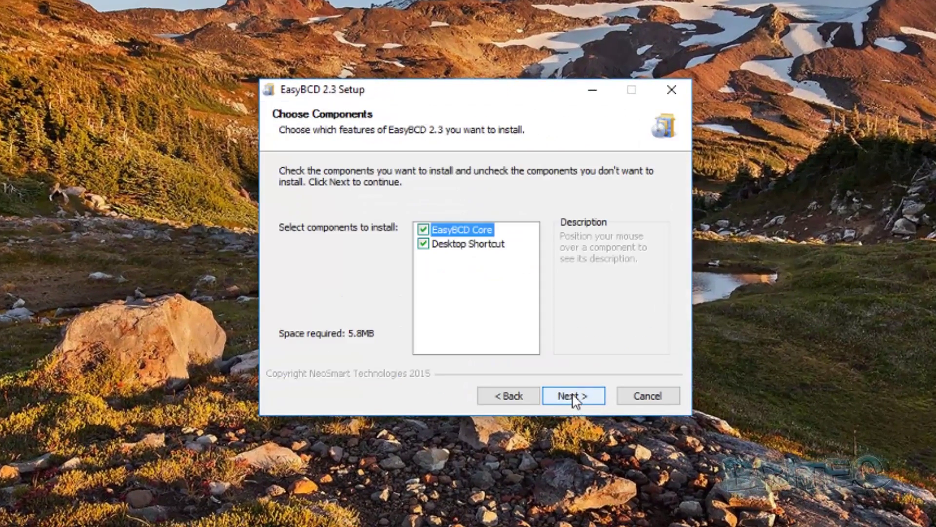
{"action": "left_click", "coordinate": [575, 396]}
{"action": "left_click", "coordinate": [574, 395]}
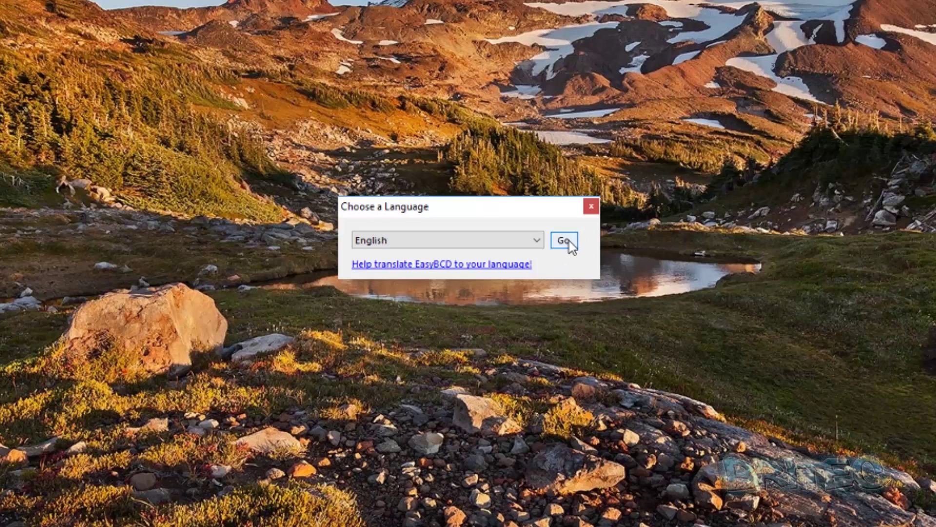
{"action": "left_click", "coordinate": [568, 239]}
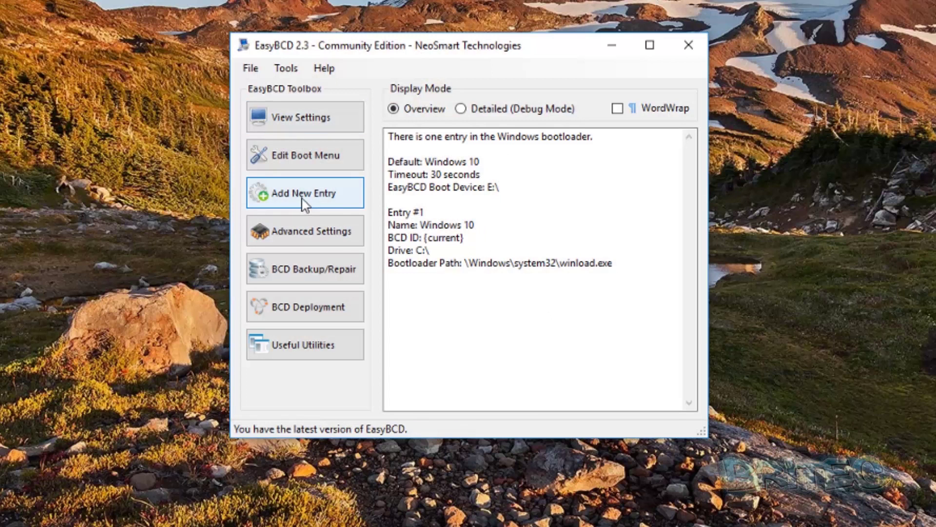
- Add a WinPE boot entry using E:\sources\boot.wim, then bring up the boot menu editor
{"action": "left_click", "coordinate": [295, 196]}
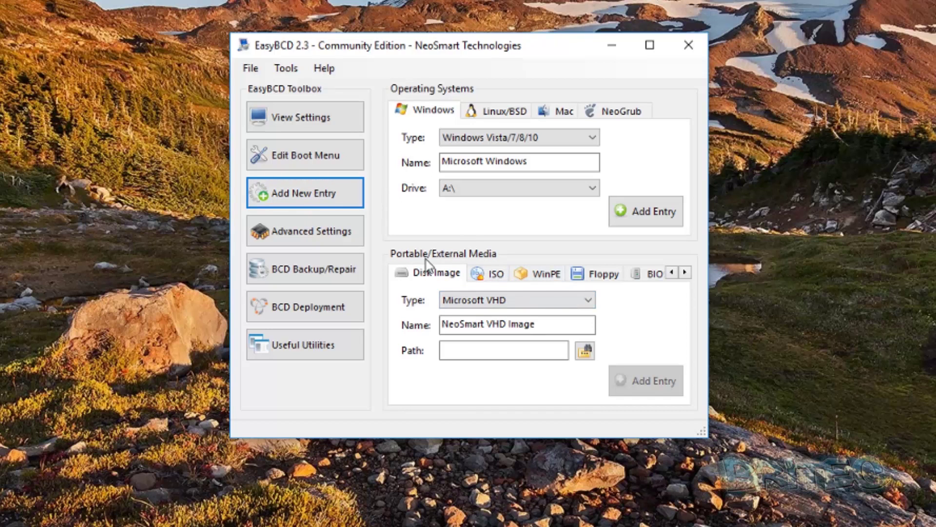
{"action": "left_click", "coordinate": [548, 276]}
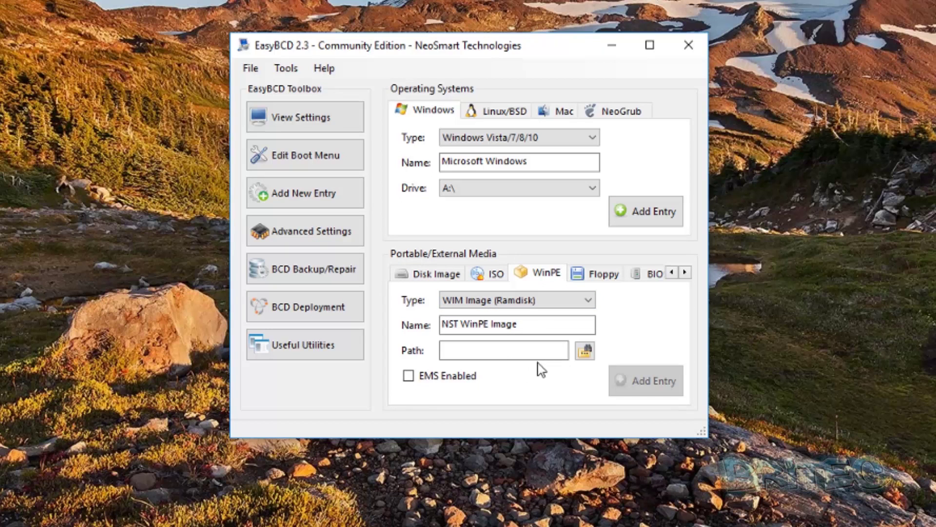
{"action": "left_click", "coordinate": [586, 352]}
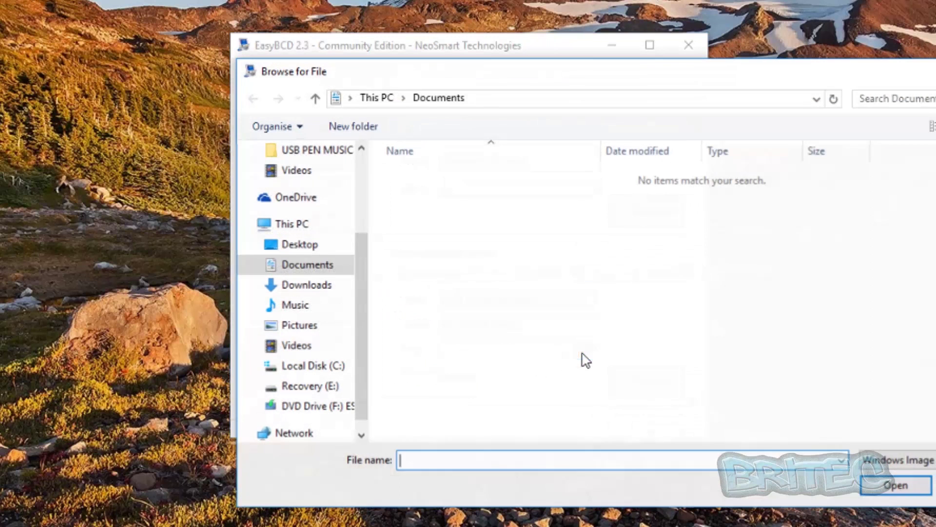
{"action": "left_click_drag", "start_coordinate": [676, 80], "coordinate": [518, 55]}
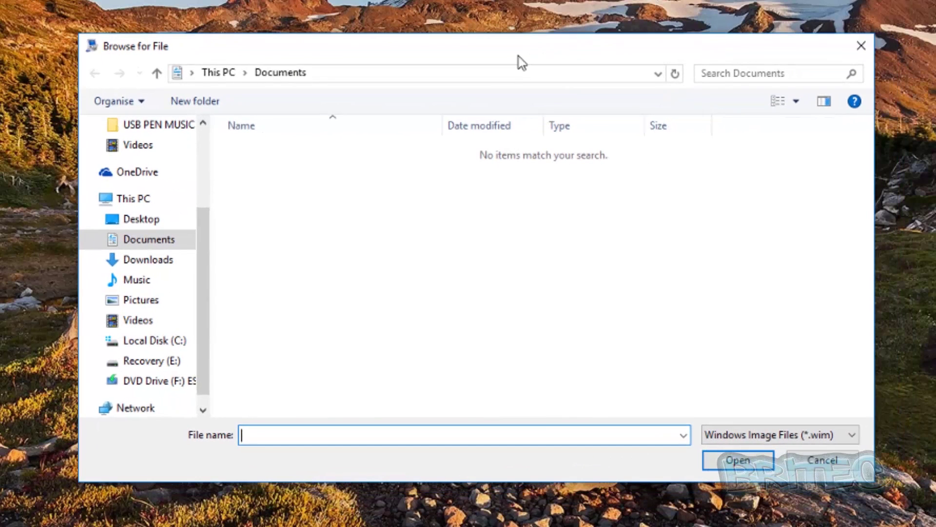
{"action": "left_click", "coordinate": [171, 362]}
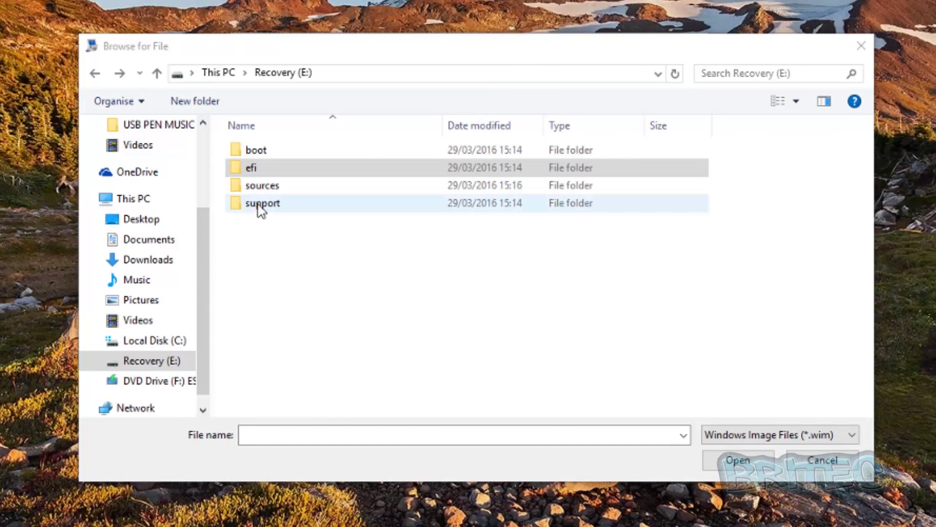
{"action": "double_click", "coordinate": [263, 187]}
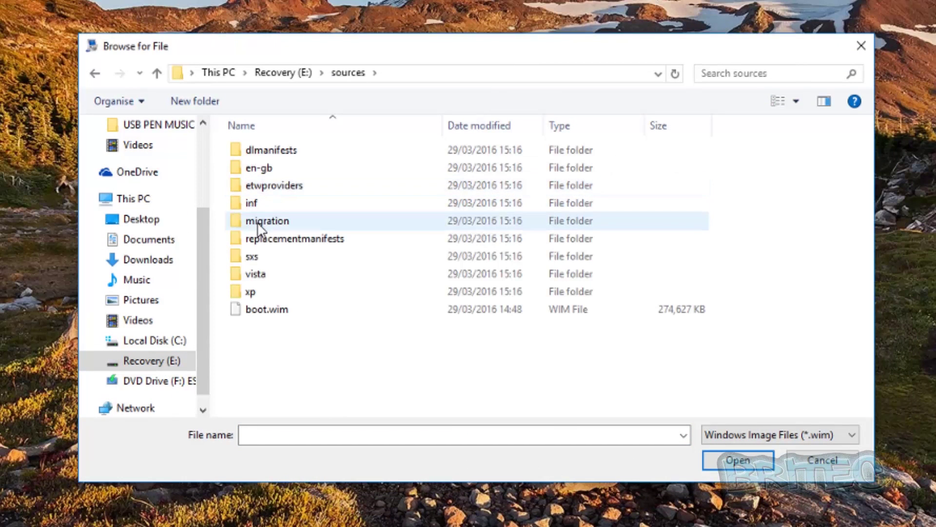
{"action": "left_click", "coordinate": [298, 315]}
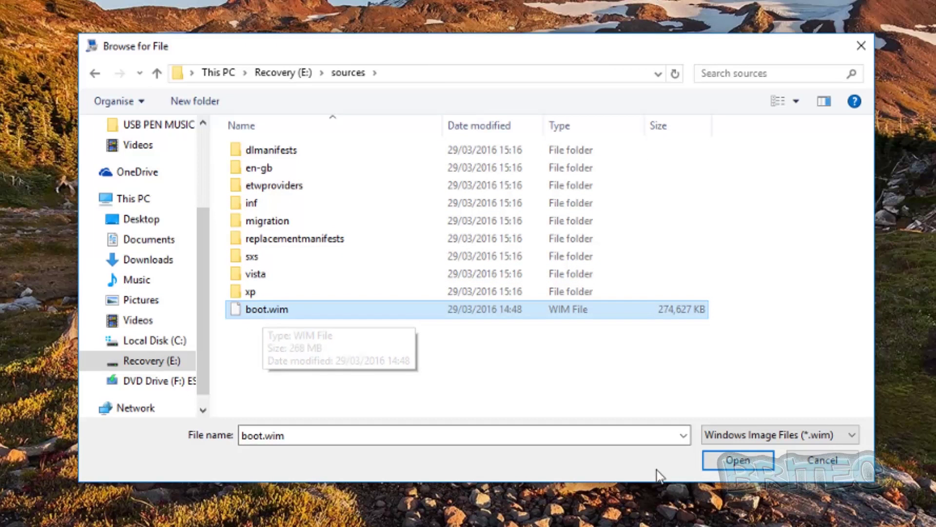
{"action": "left_click", "coordinate": [734, 461]}
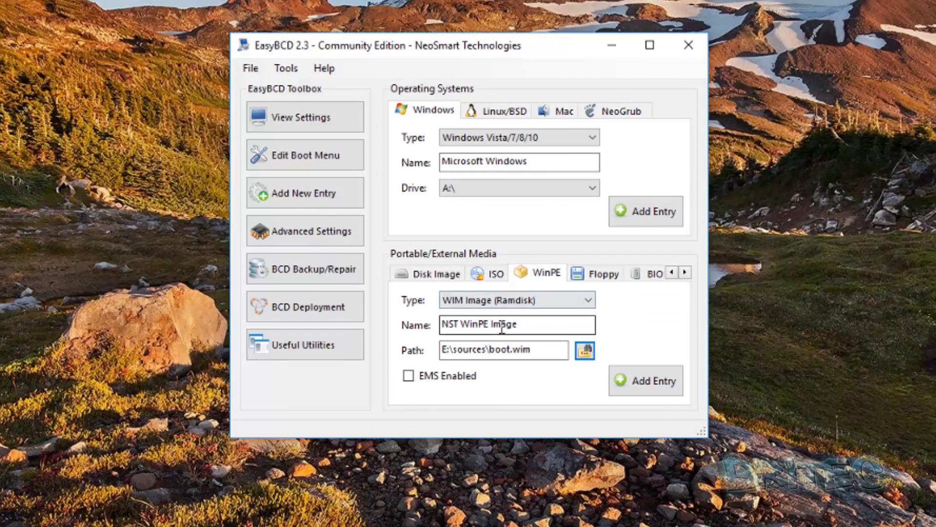
{"action": "left_click", "coordinate": [643, 386]}
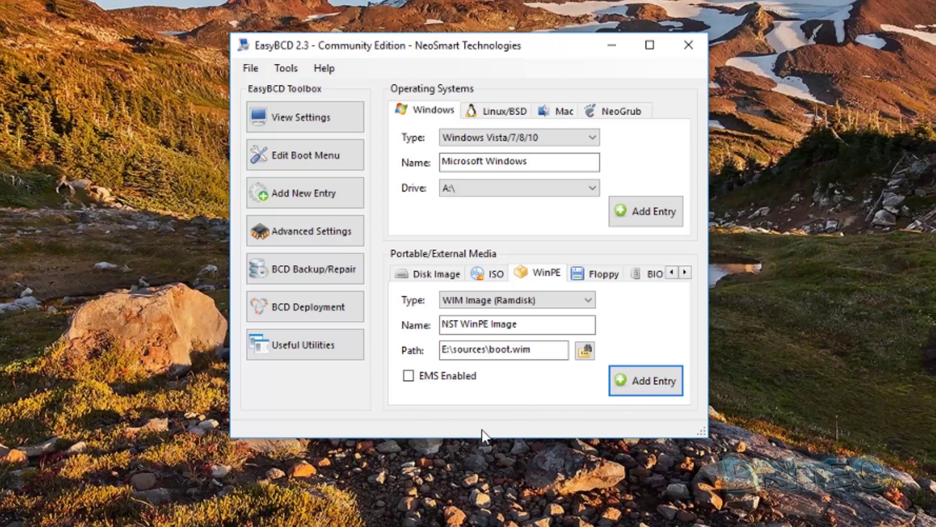
{"action": "left_click", "coordinate": [273, 155]}
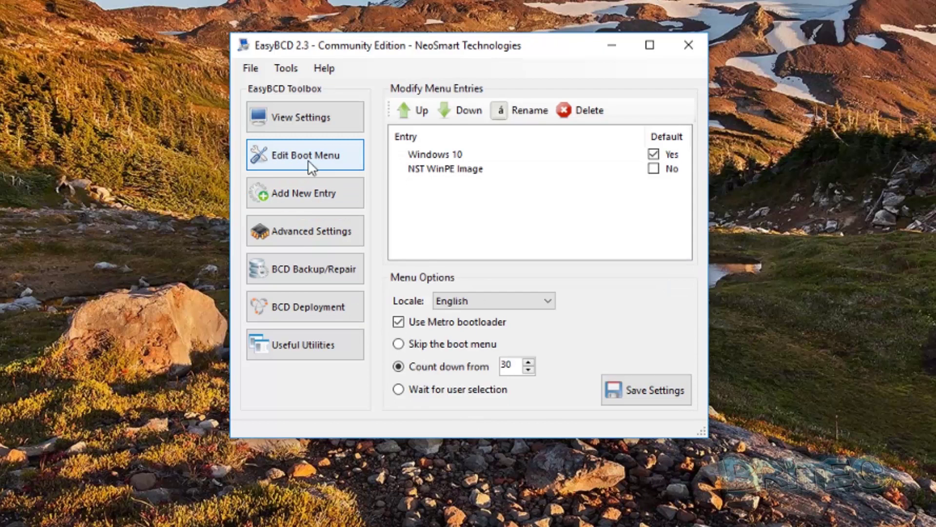
- Rename the NST WinPE Image entry to 'Windows 10 Recovery'
{"action": "left_click", "coordinate": [461, 172]}
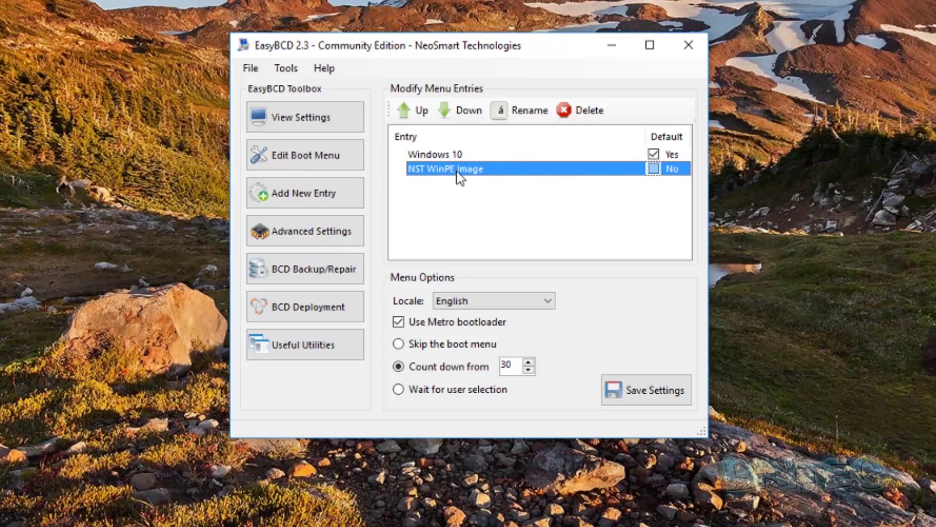
{"action": "left_click", "coordinate": [459, 171]}
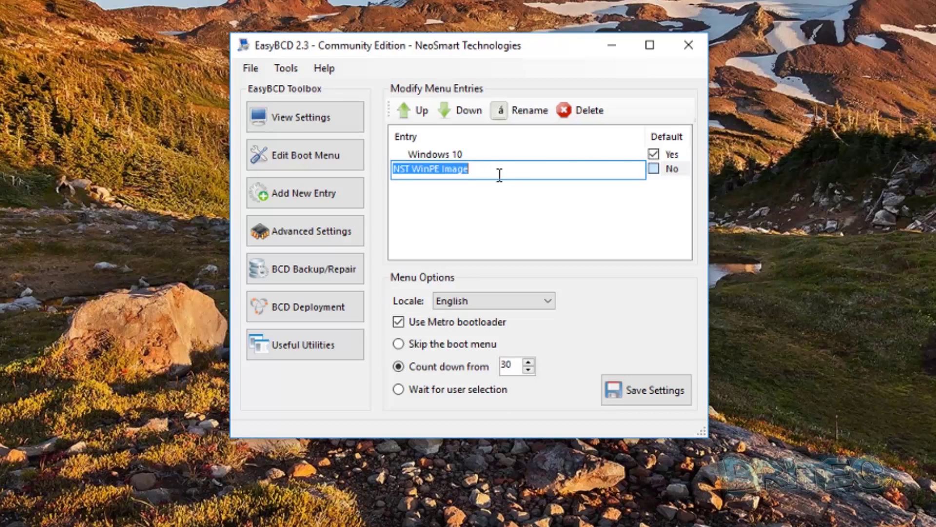
{"action": "type", "text": "Window"}
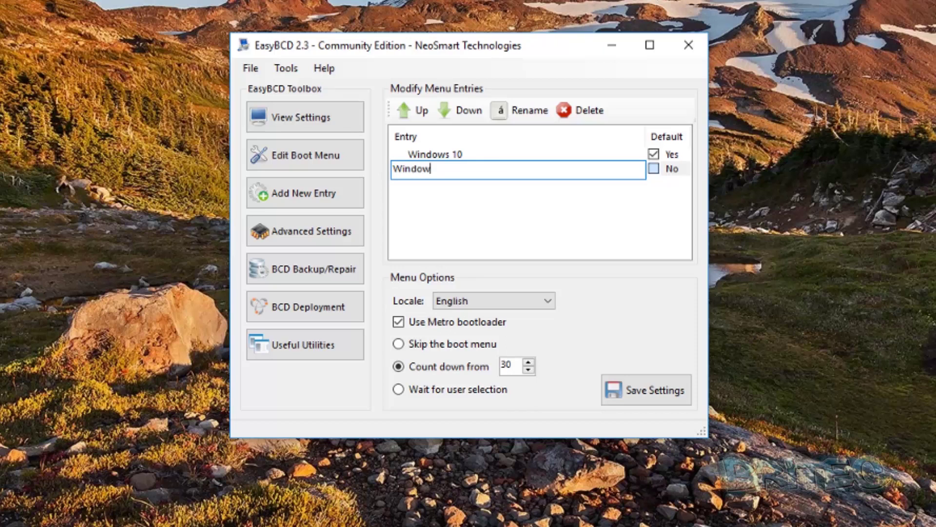
{"action": "type", "text": "s 10 Re"}
{"action": "type", "text": "covery"}
{"action": "left_click", "coordinate": [476, 191]}
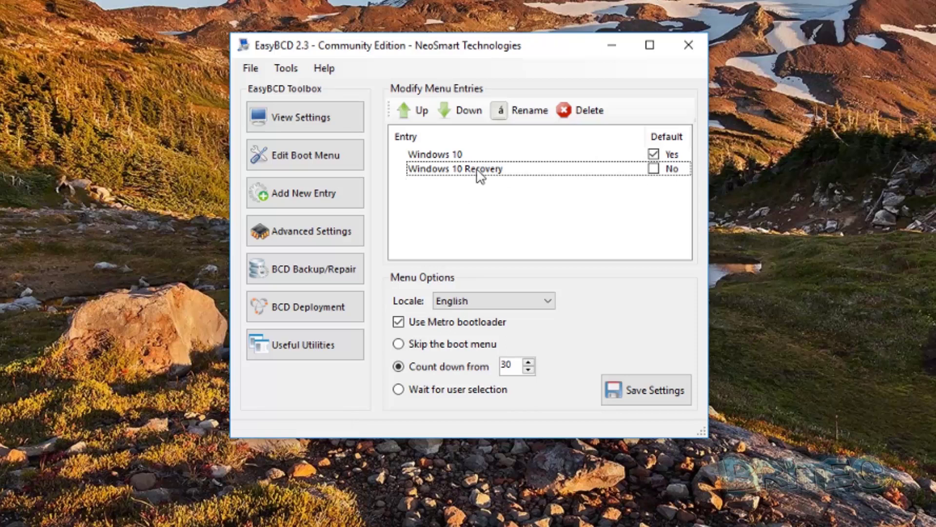
- Set the boot menu countdown to 5 seconds, save the settings and close EasyBCD
{"action": "double_click", "coordinate": [510, 366]}
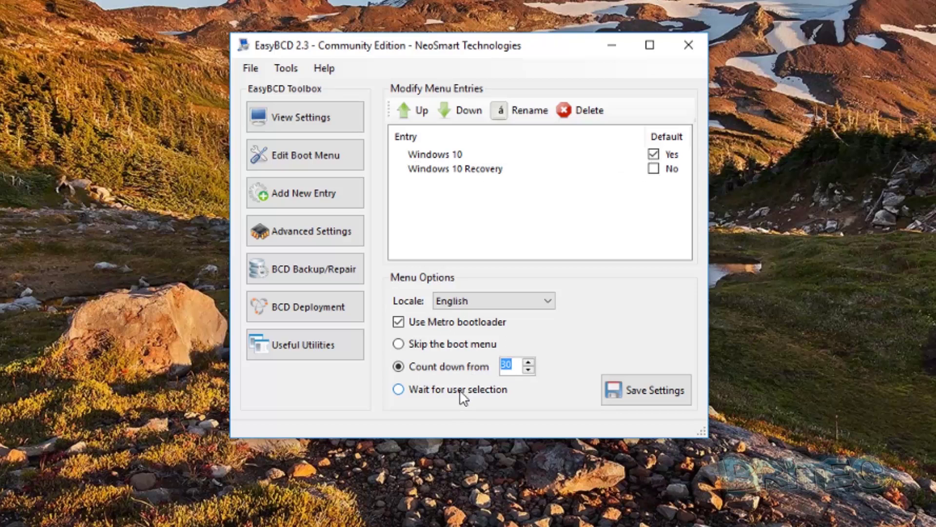
{"action": "type", "text": "5"}
{"action": "left_click", "coordinate": [652, 399]}
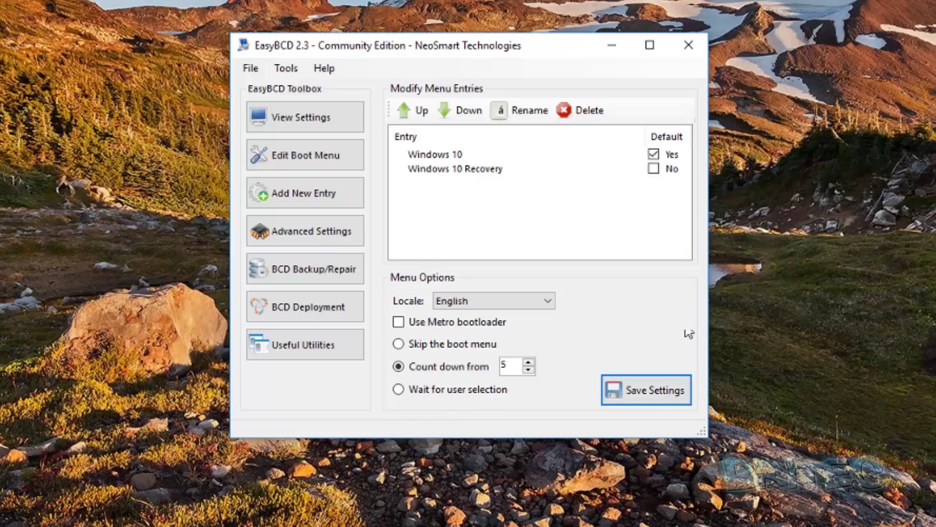
{"action": "left_click", "coordinate": [688, 48]}
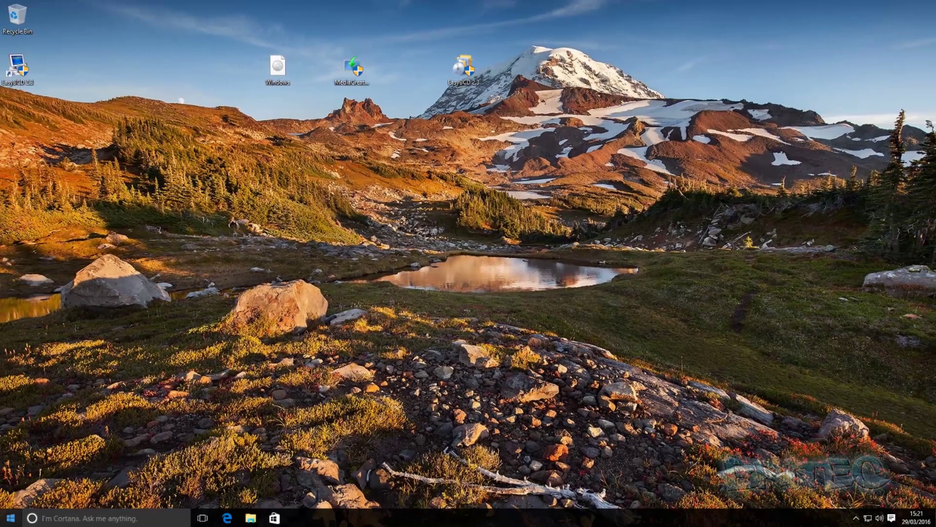
- Open File Explorer and check the setup files on the Recovery (E:) drive
{"action": "right_click", "coordinate": [9, 520]}
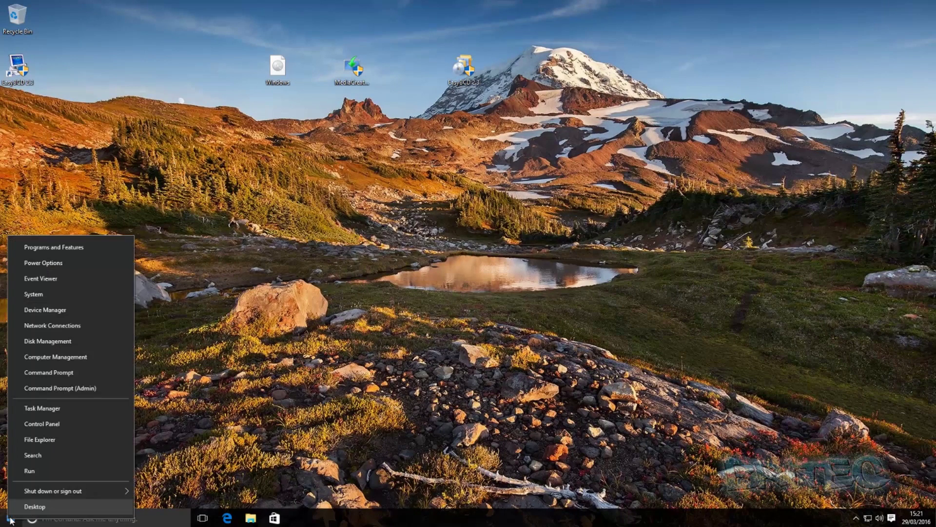
{"action": "left_click", "coordinate": [58, 440]}
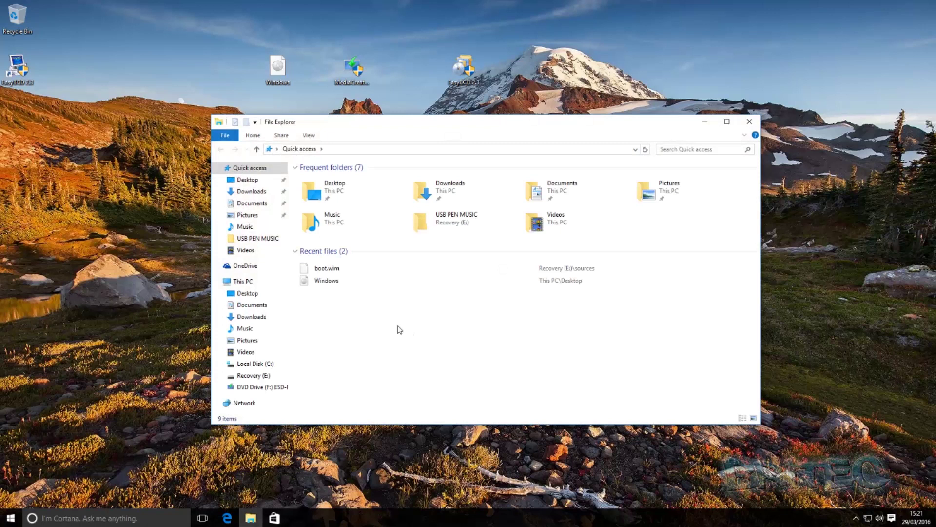
{"action": "left_click", "coordinate": [249, 281]}
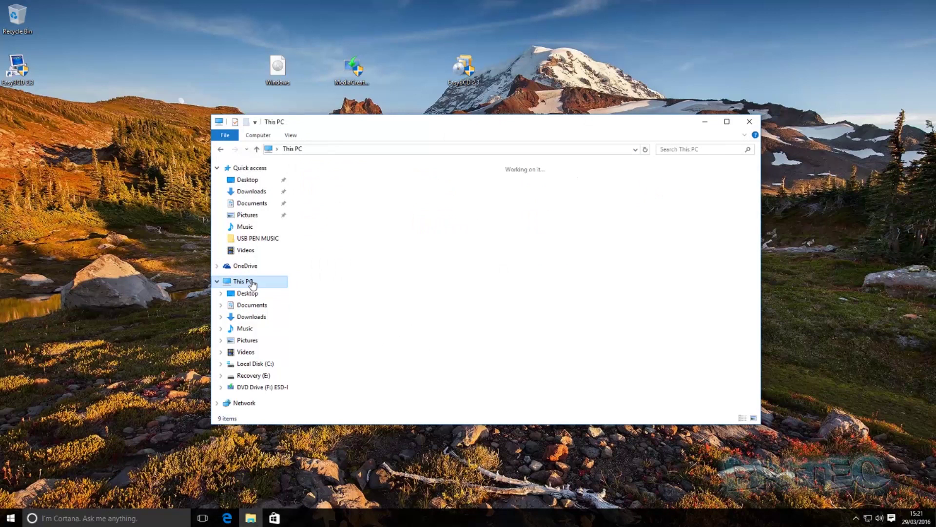
{"action": "left_click", "coordinate": [352, 291]}
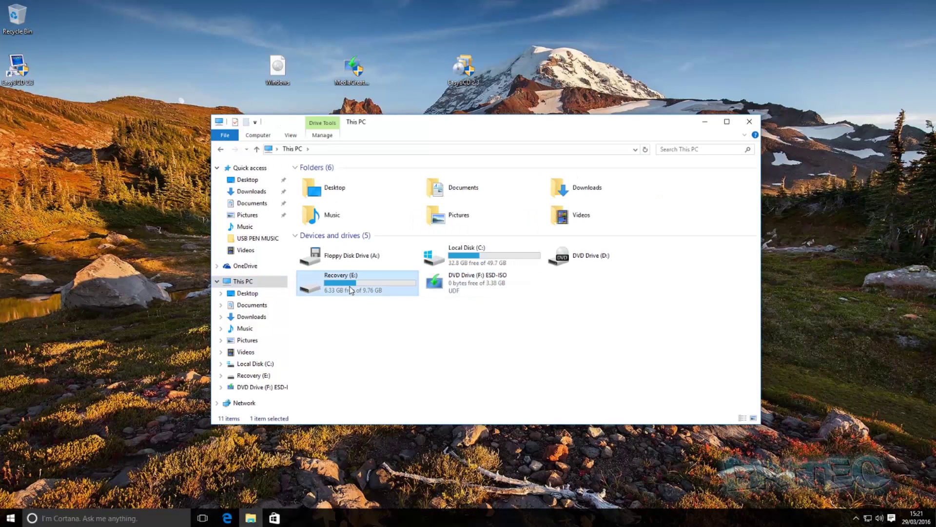
{"action": "double_click", "coordinate": [345, 290]}
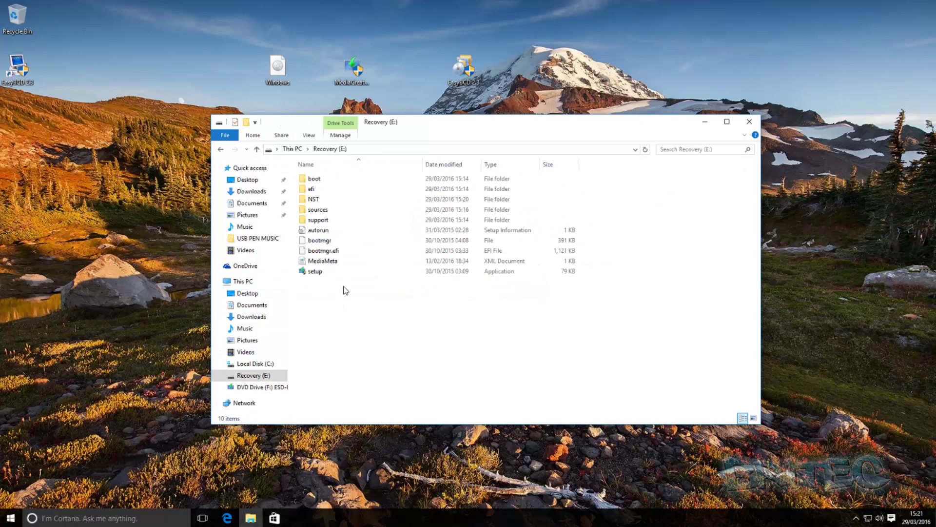
{"action": "left_click", "coordinate": [221, 148]}
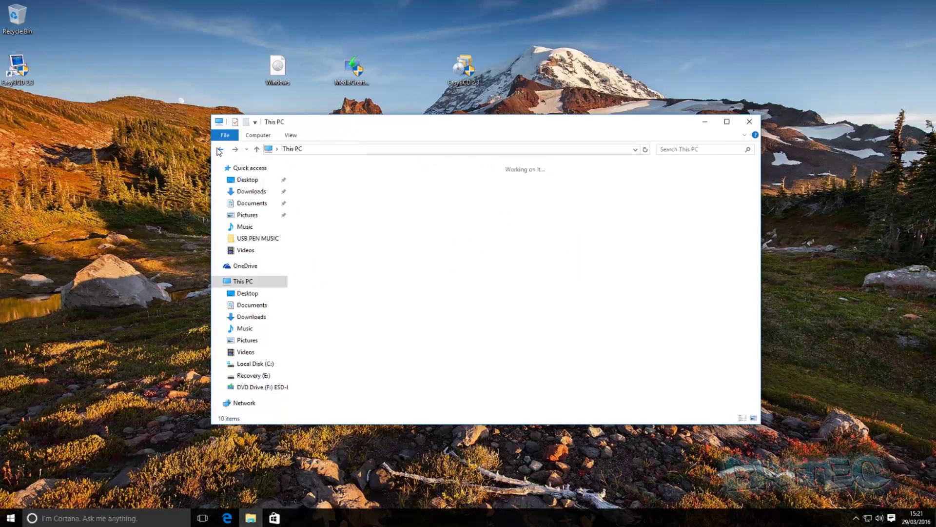
- Close File Explorer and bring up the Shut down or sign out choices from Start
{"action": "left_click", "coordinate": [750, 121]}
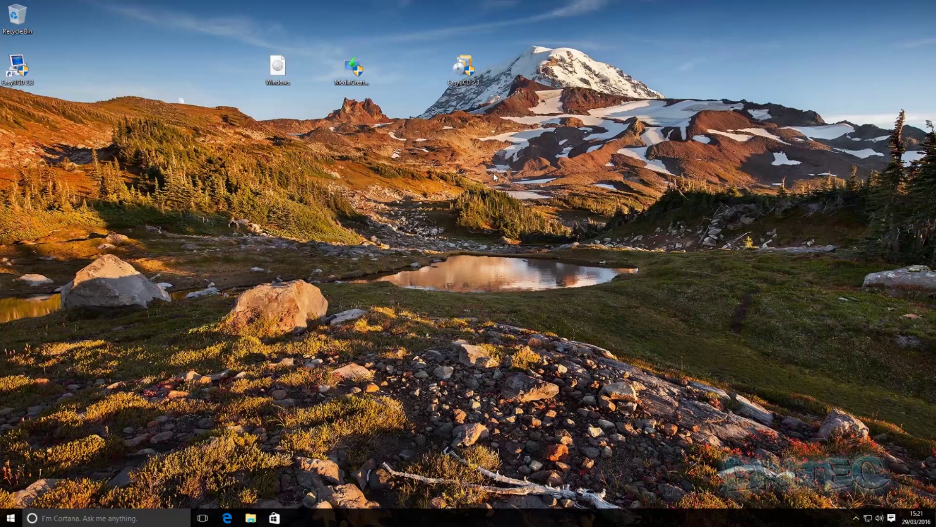
{"action": "right_click", "coordinate": [10, 518]}
{"action": "mouse_move", "coordinate": [68, 496]}
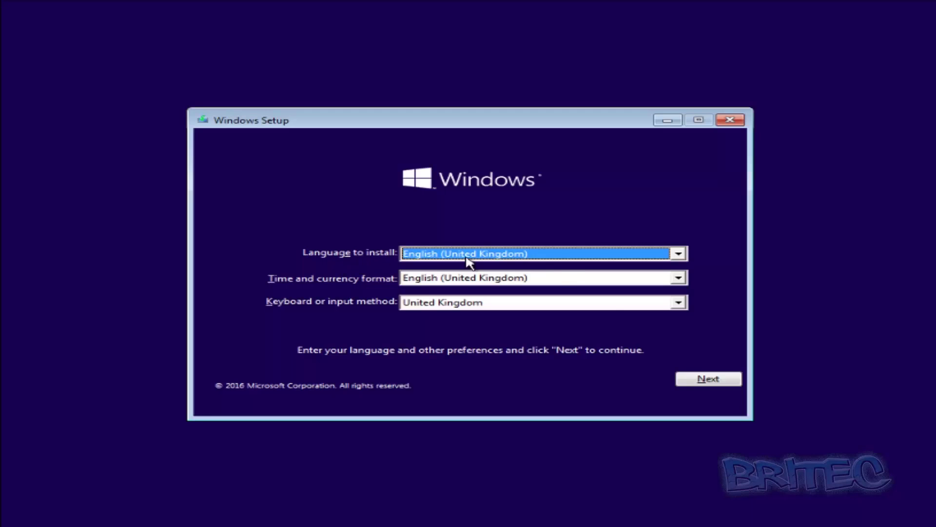
- Skip the product key, choose Windows 10 Pro, accept the licence and pick Custom install
{"action": "left_click", "coordinate": [709, 380]}
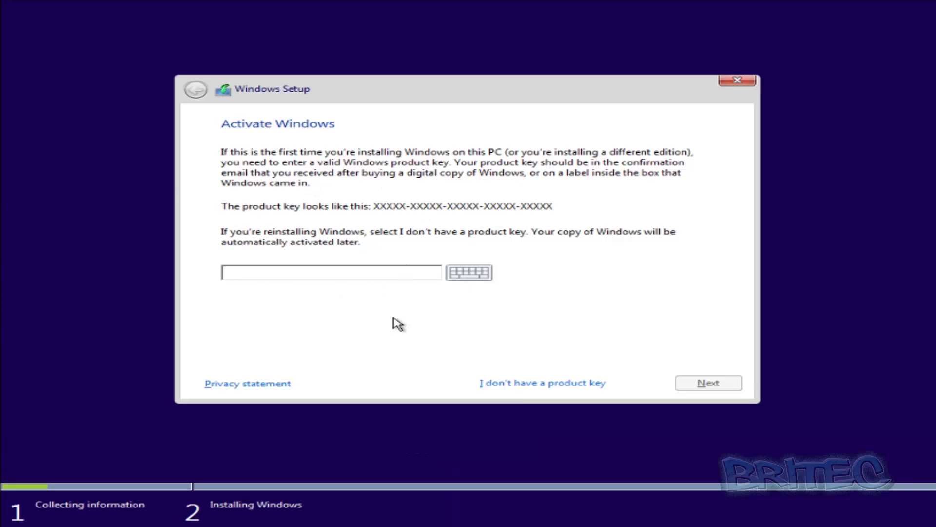
{"action": "left_click", "coordinate": [538, 385]}
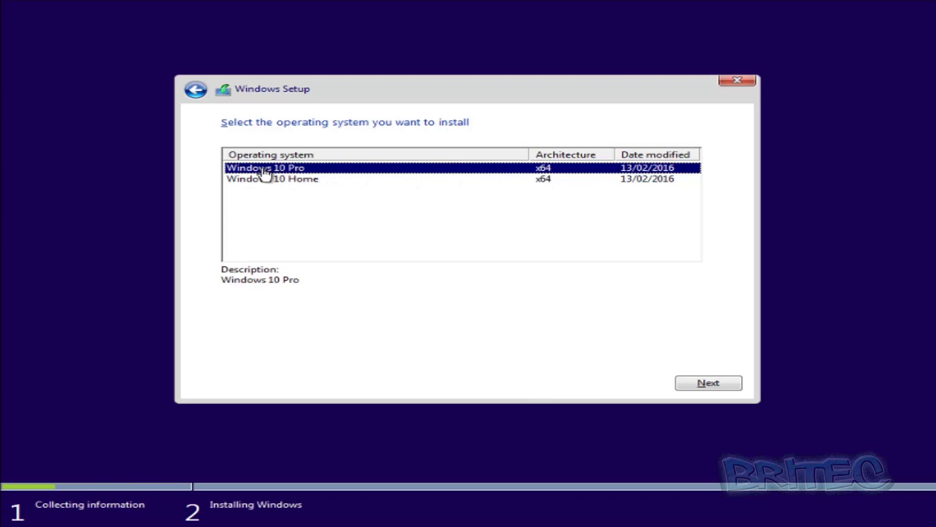
{"action": "left_click", "coordinate": [703, 383]}
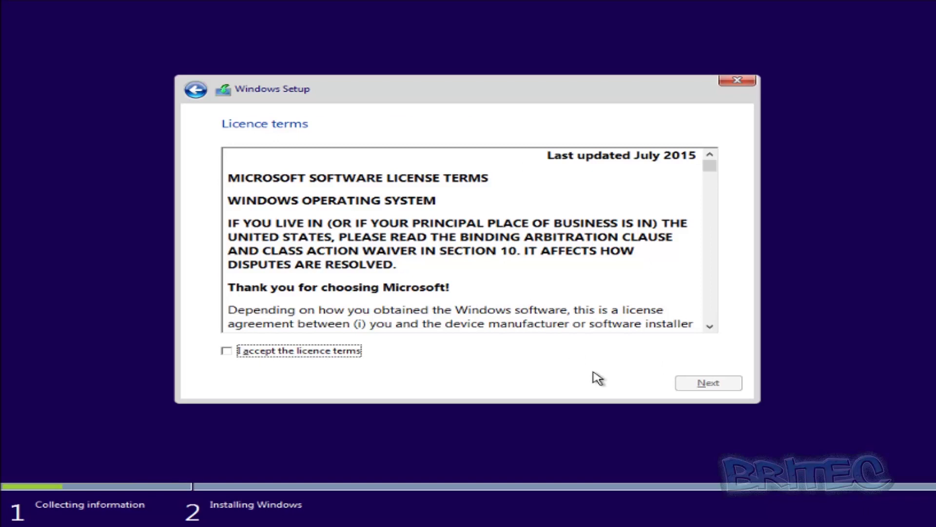
{"action": "left_click", "coordinate": [298, 355]}
{"action": "left_click", "coordinate": [712, 386]}
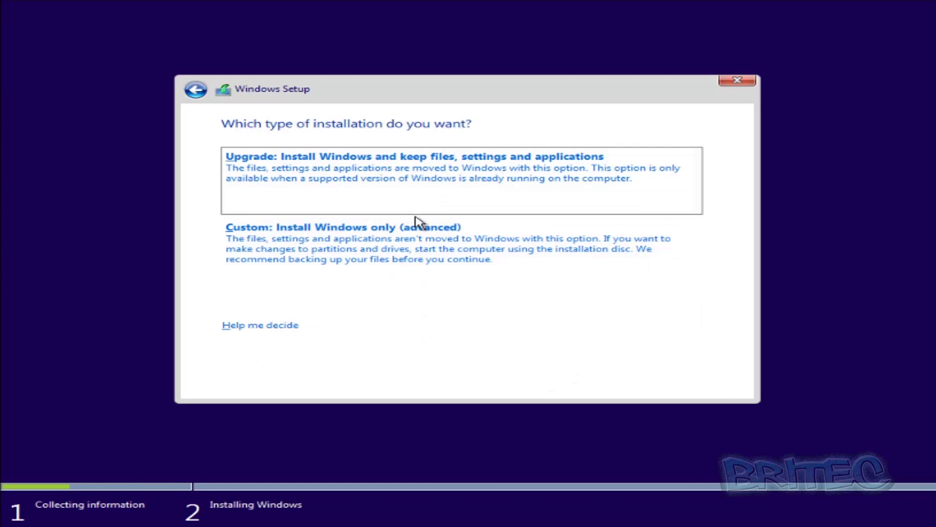
{"action": "left_click", "coordinate": [360, 258]}
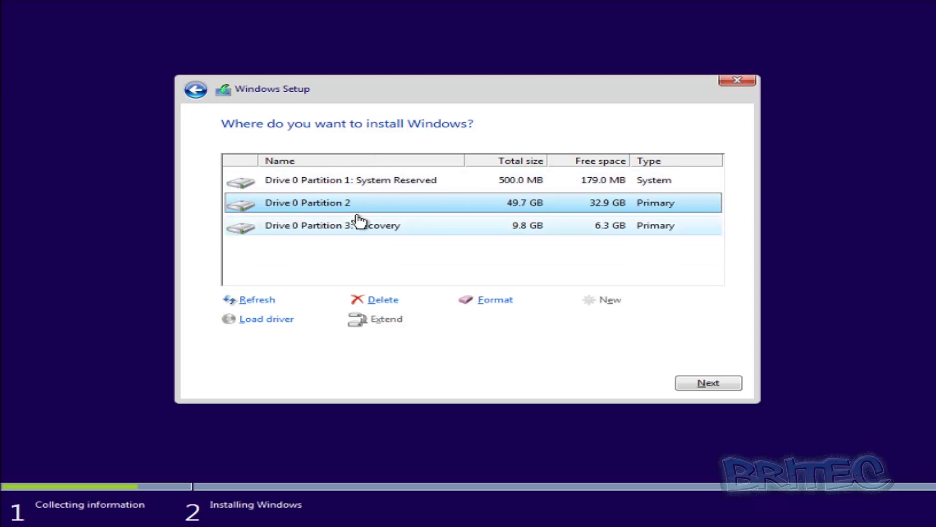
- Delete Drive 0 Partition 2, leaving the Recovery partition untouched
{"action": "left_click", "coordinate": [310, 231]}
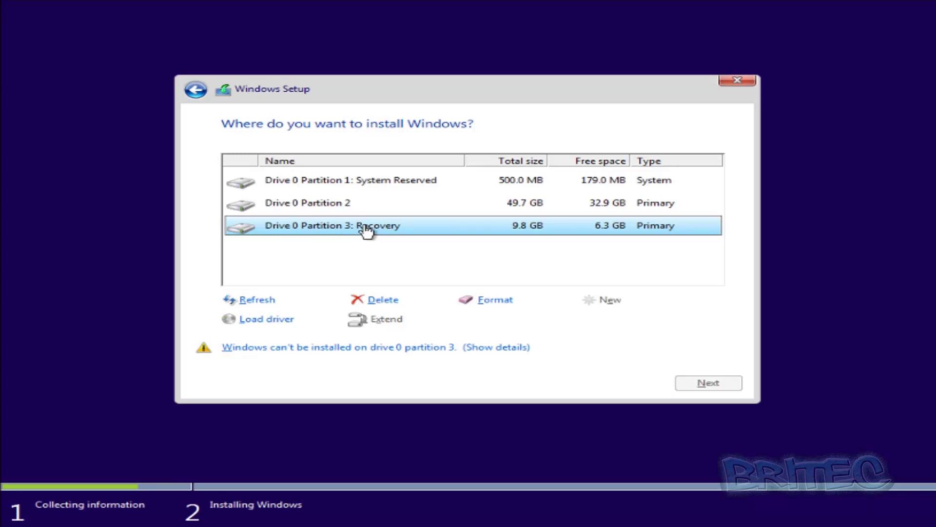
{"action": "left_click", "coordinate": [308, 205]}
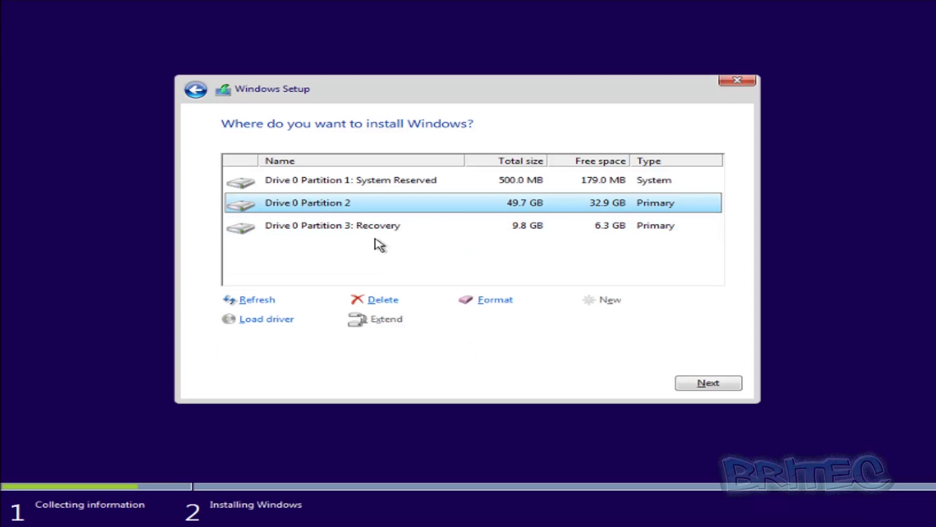
{"action": "left_click", "coordinate": [297, 183]}
{"action": "left_click", "coordinate": [299, 207]}
{"action": "left_click", "coordinate": [378, 304]}
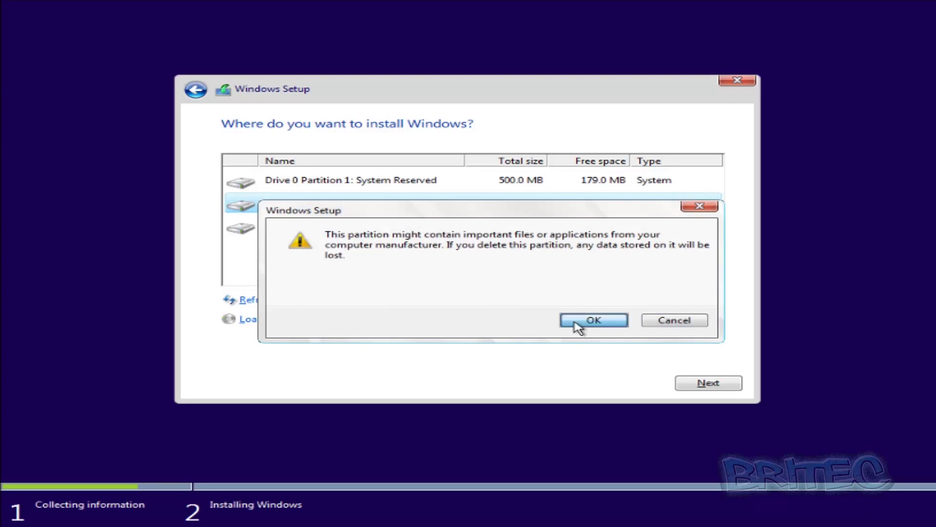
{"action": "left_click", "coordinate": [578, 323]}
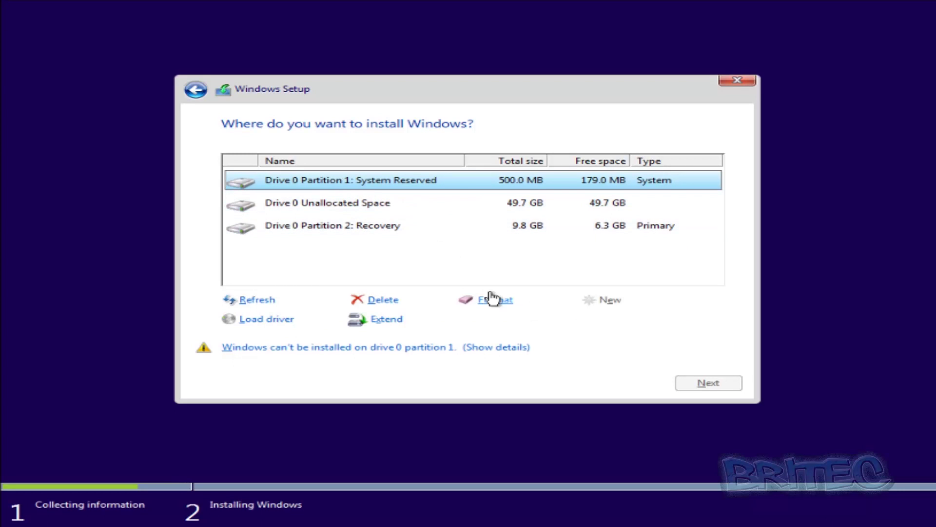
- Delete the System Reserved partition and install Windows into the 50.2 GB unallocated space
{"action": "left_click", "coordinate": [387, 302]}
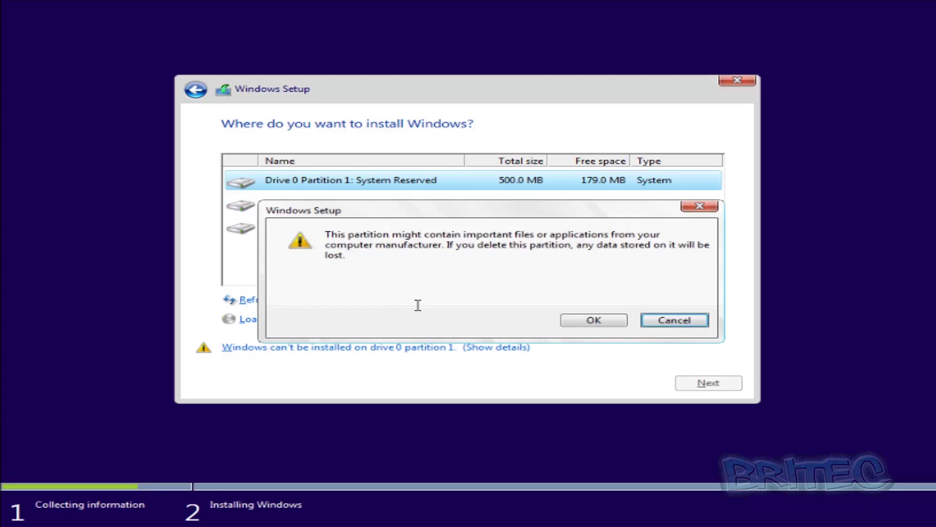
{"action": "left_click", "coordinate": [595, 321]}
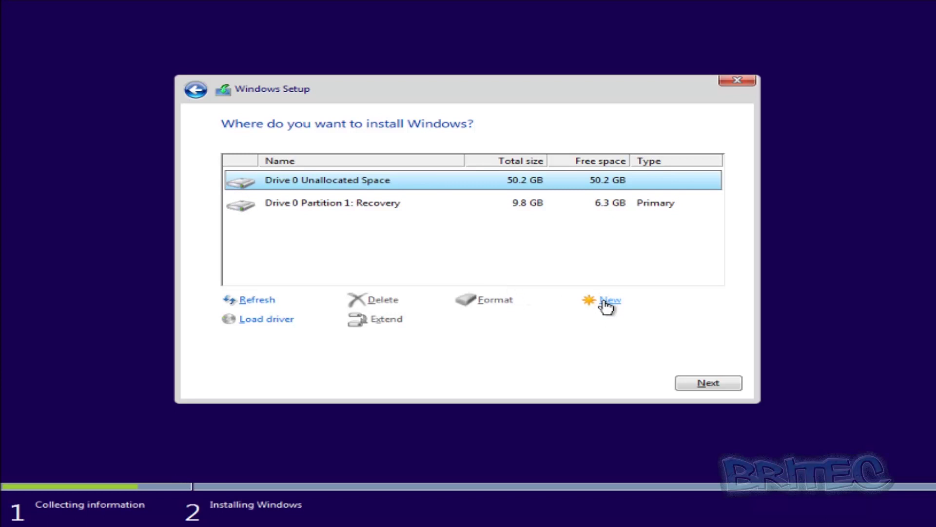
{"action": "left_click", "coordinate": [710, 387]}
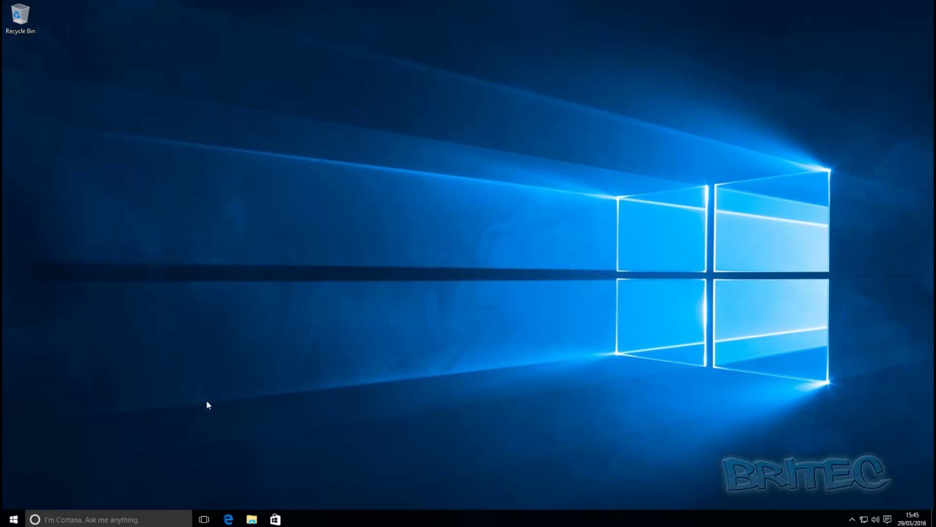
{"action": "right_click", "coordinate": [21, 522]}
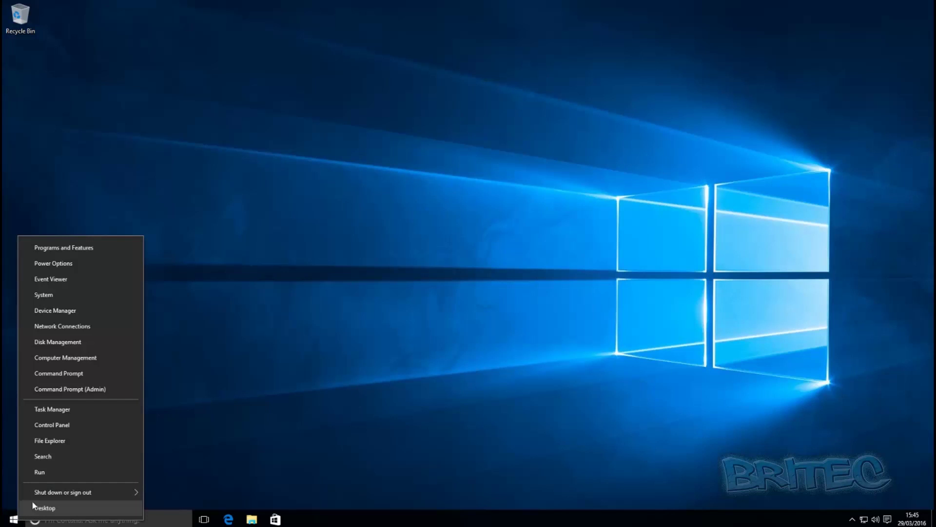
{"action": "key", "text": "super+e"}
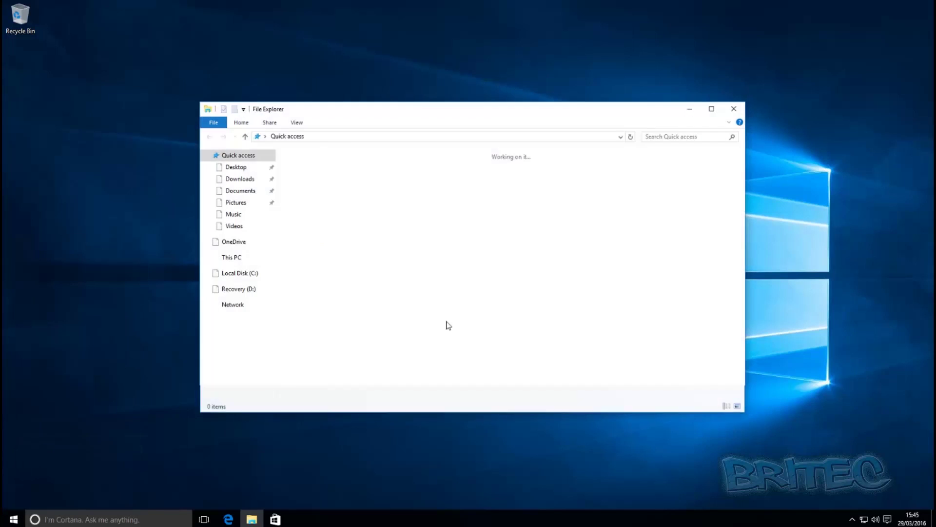
{"action": "left_click", "coordinate": [229, 256]}
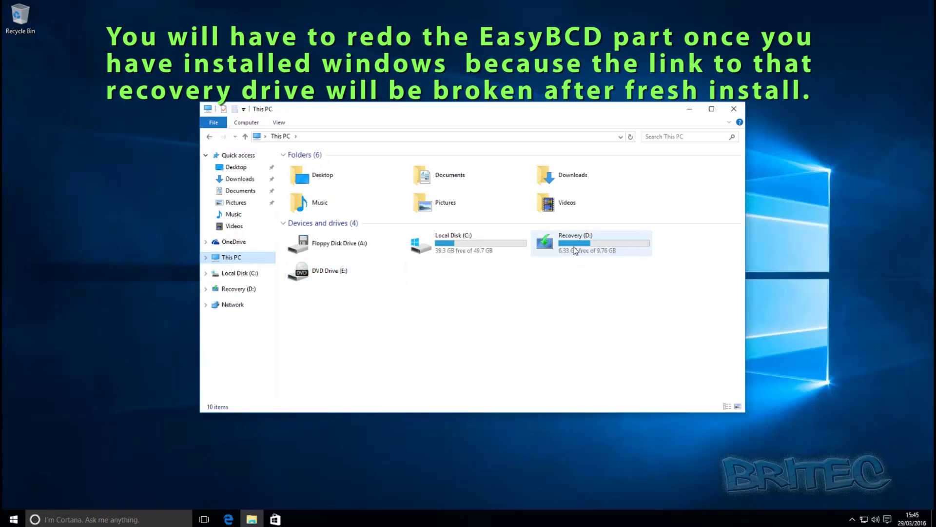
{"action": "left_click", "coordinate": [426, 251]}
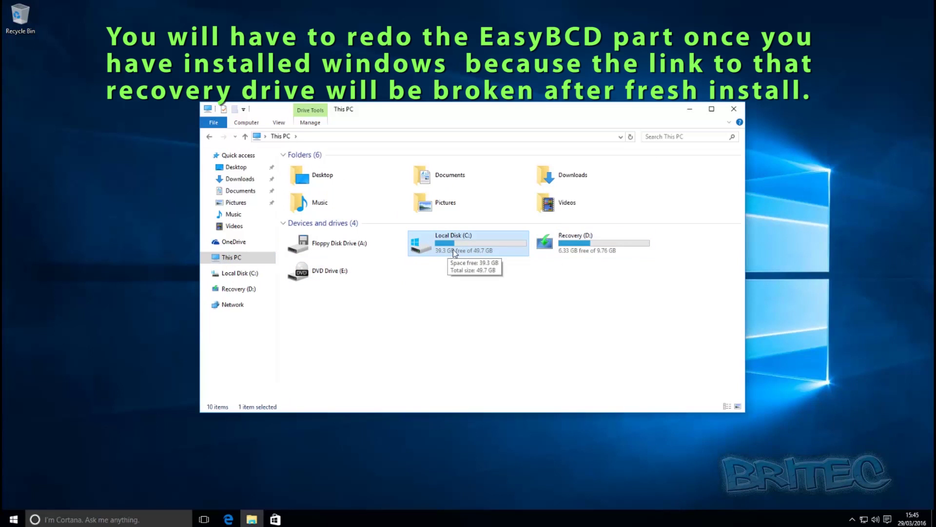
{"action": "left_click", "coordinate": [734, 109]}
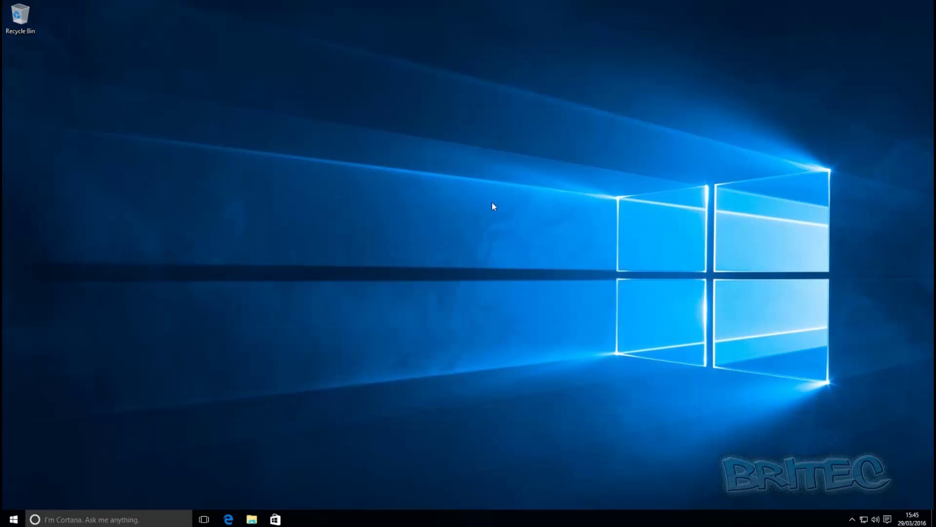